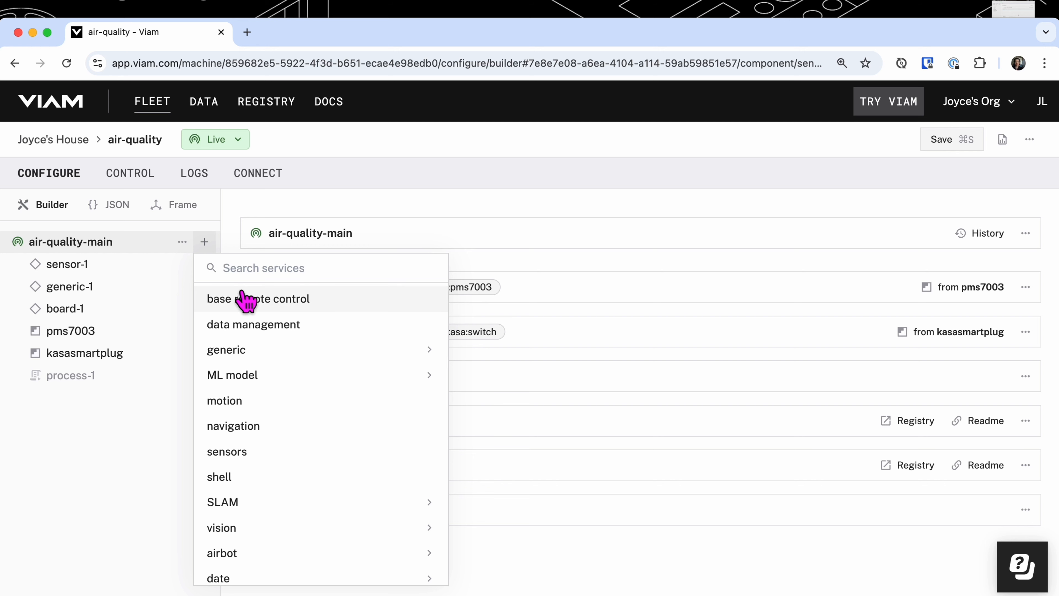
- Add a data management service named data_manager-1 to the air-quality machine and save the configuration
{"action": "left_click", "coordinate": [255, 326]}
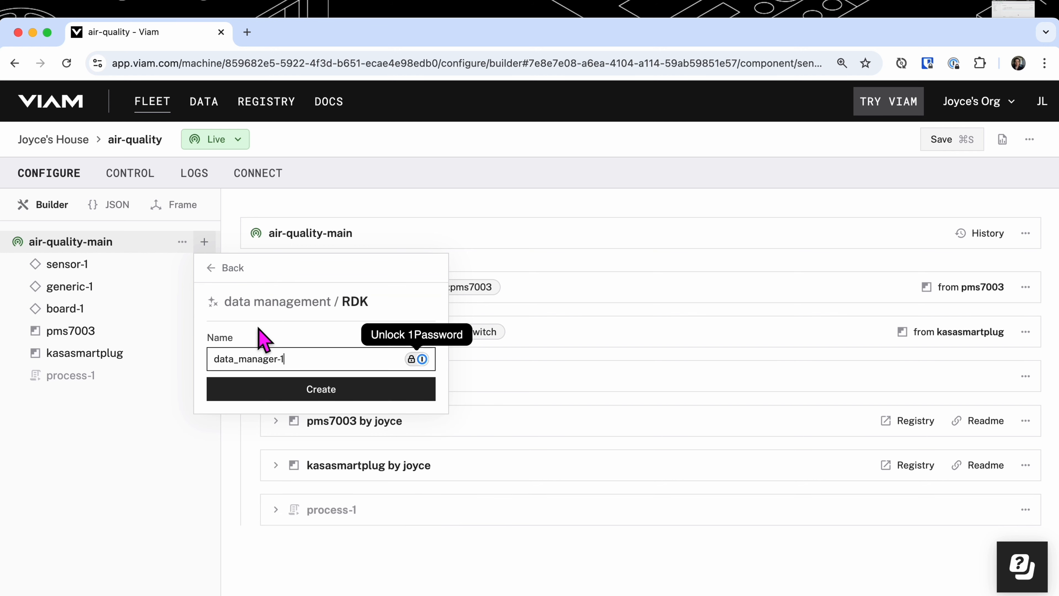
{"action": "left_click", "coordinate": [324, 394]}
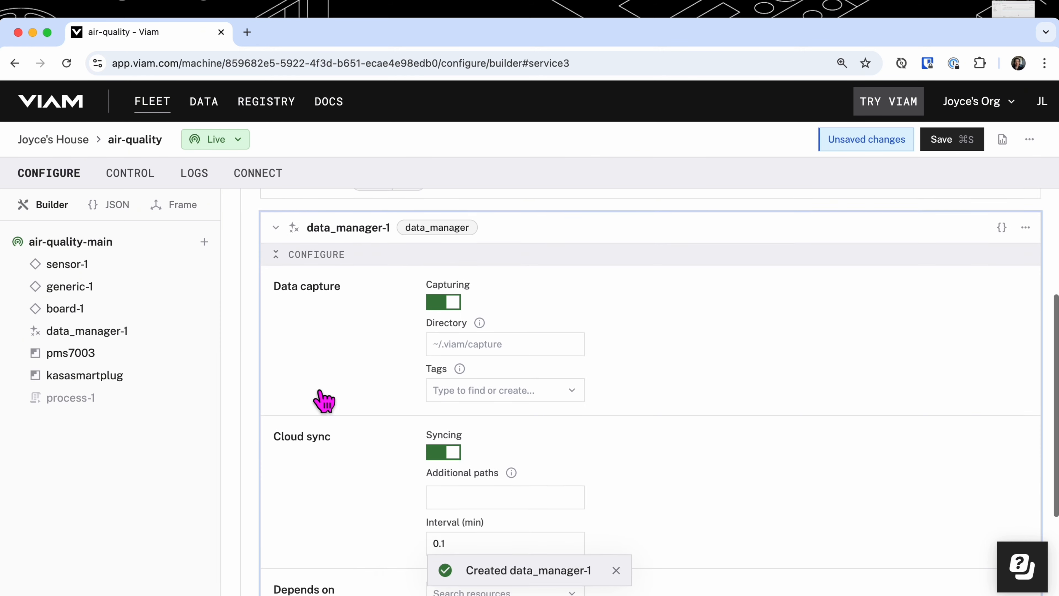
{"action": "left_click", "coordinate": [940, 150]}
{"action": "scroll", "coordinate": [771, 452], "scroll_direction": "down", "scroll_amount": 1}
{"action": "scroll", "coordinate": [771, 453], "scroll_direction": "down", "scroll_amount": 2}
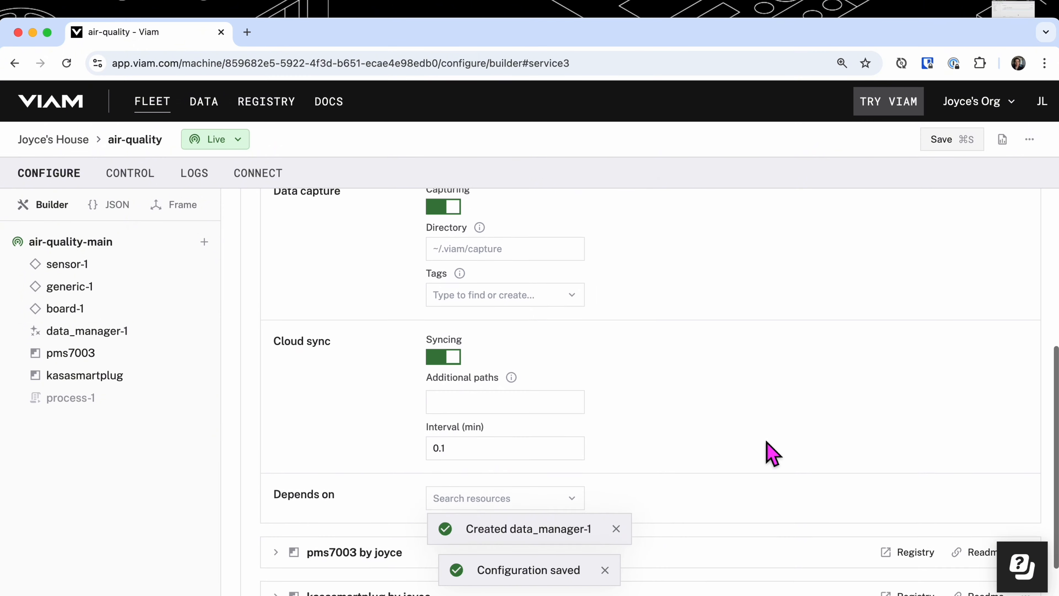
{"action": "scroll", "coordinate": [772, 453], "scroll_direction": "up", "scroll_amount": 3}
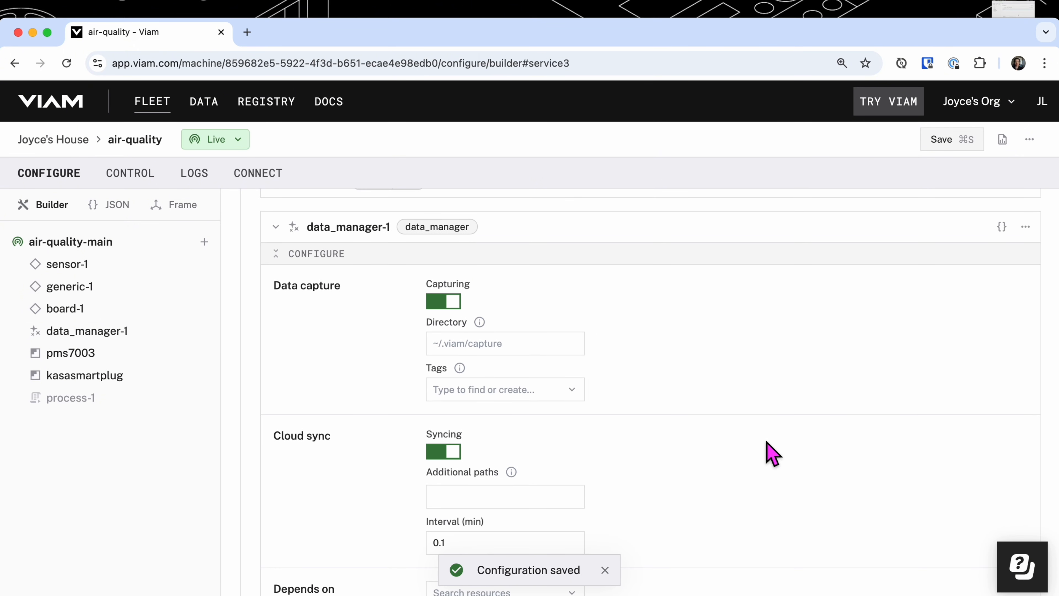
- Add a Readings data capture method to the sensor-1 component
{"action": "left_click", "coordinate": [82, 269]}
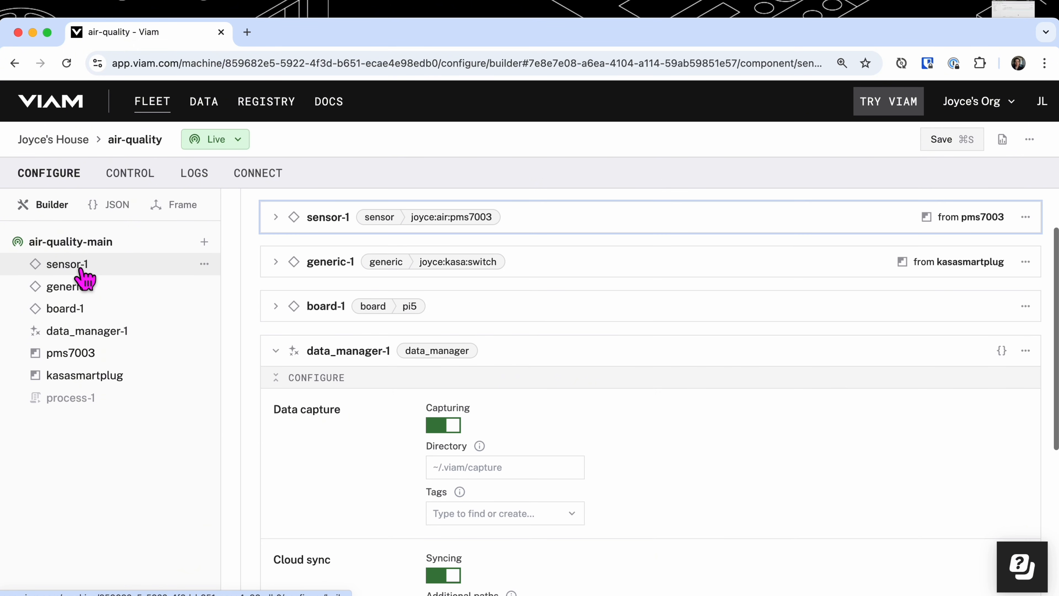
{"action": "left_click", "coordinate": [277, 219]}
{"action": "left_click", "coordinate": [468, 500]}
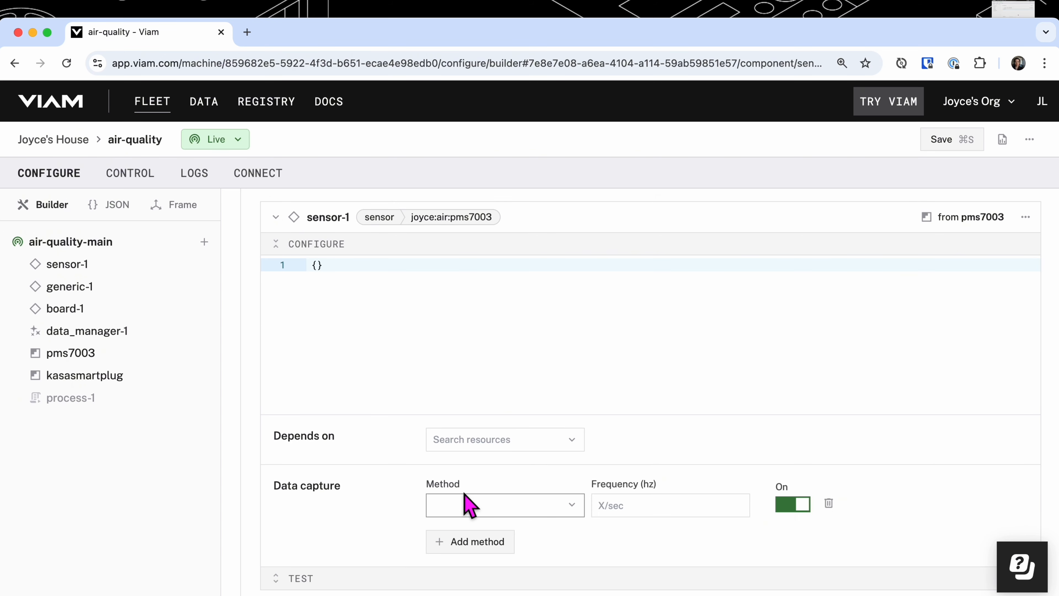
{"action": "left_click", "coordinate": [578, 510]}
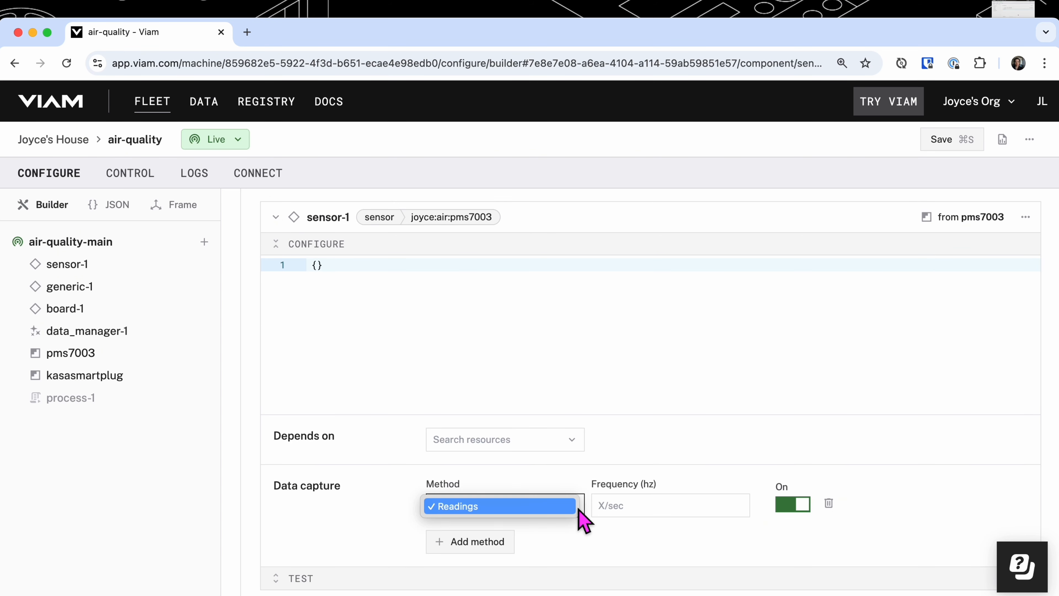
{"action": "left_click", "coordinate": [577, 507]}
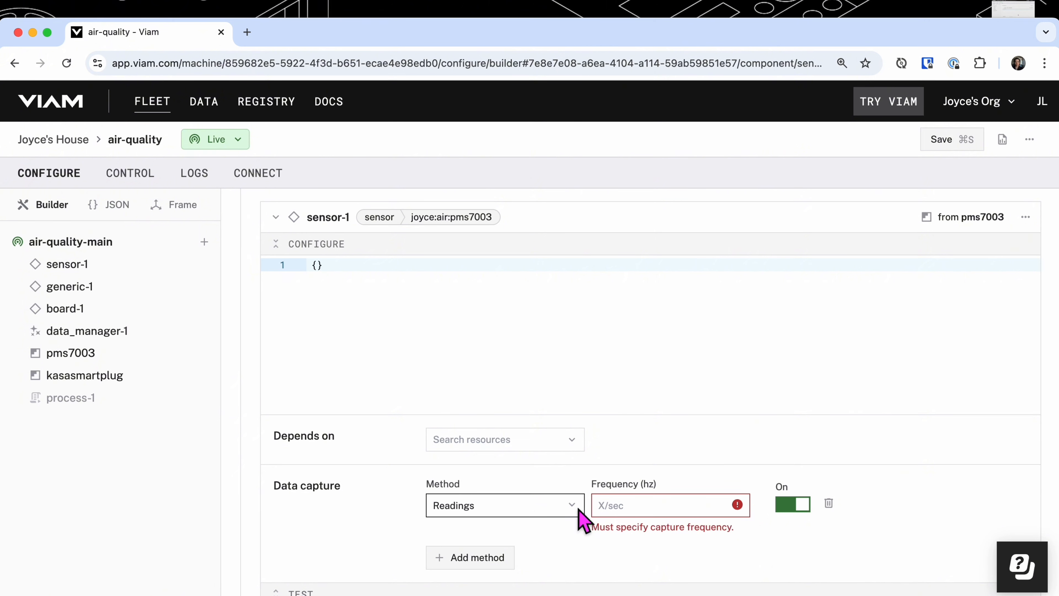
- Set sensor-1's capture frequency to 0.333 Hz, save, and view its captured data
{"action": "left_click", "coordinate": [691, 516]}
{"action": "type", "text": "0.3"}
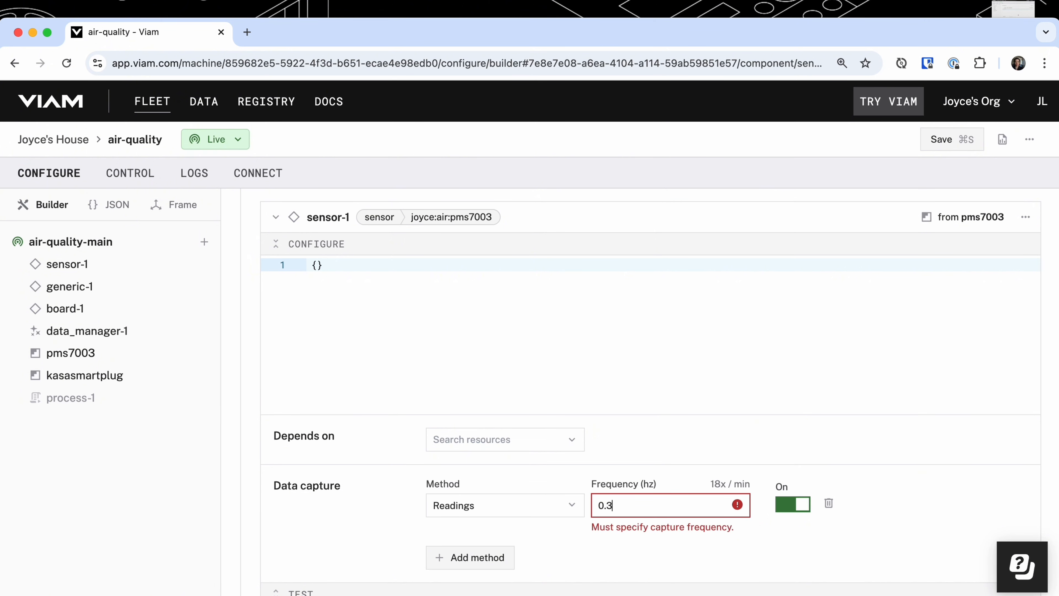
{"action": "type", "text": "33"}
{"action": "left_click", "coordinate": [891, 548]}
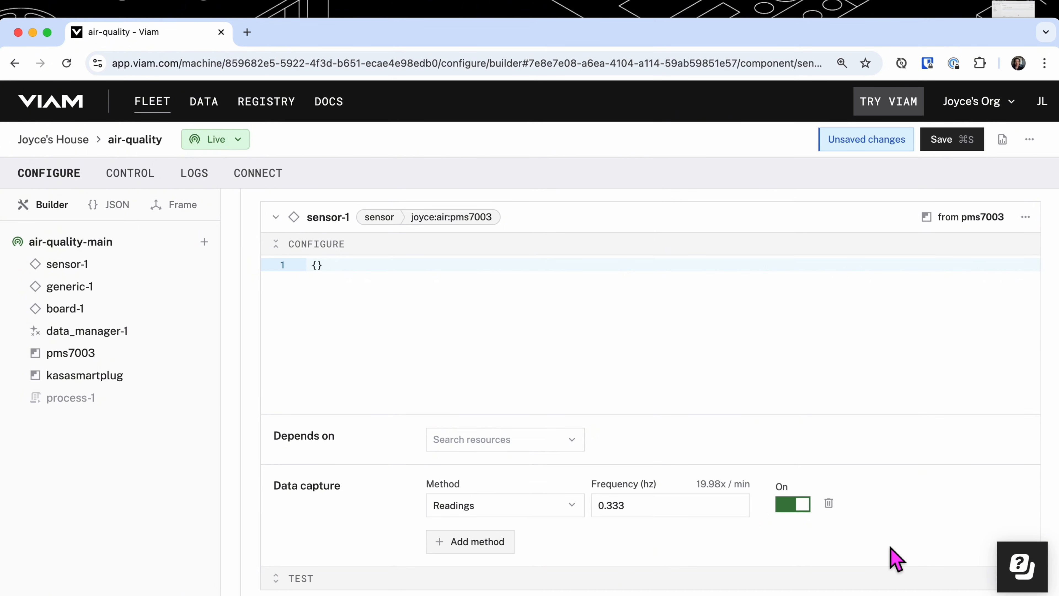
{"action": "left_click", "coordinate": [955, 148]}
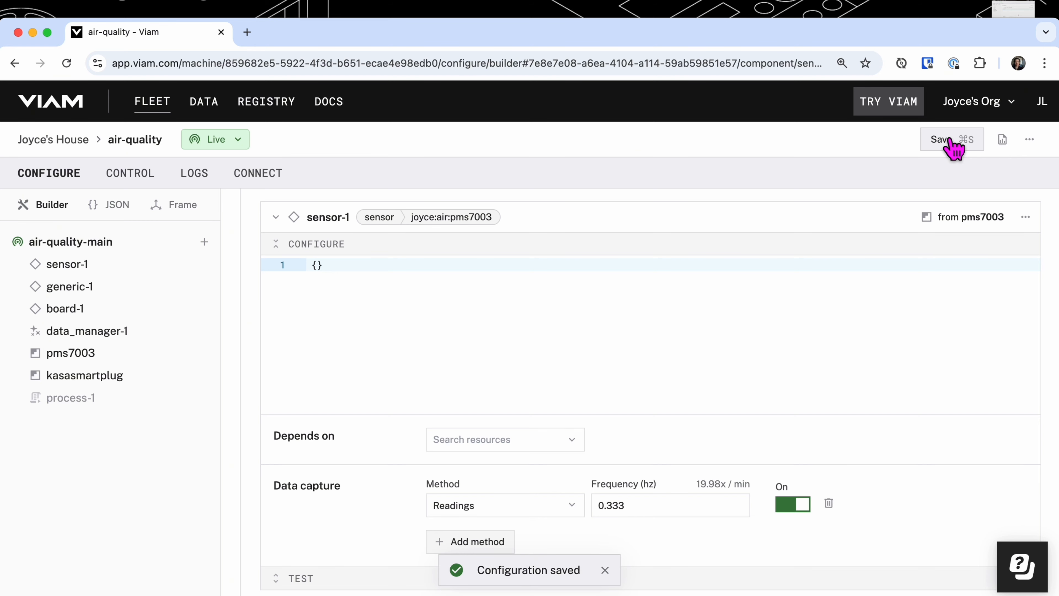
{"action": "left_click", "coordinate": [1026, 217]}
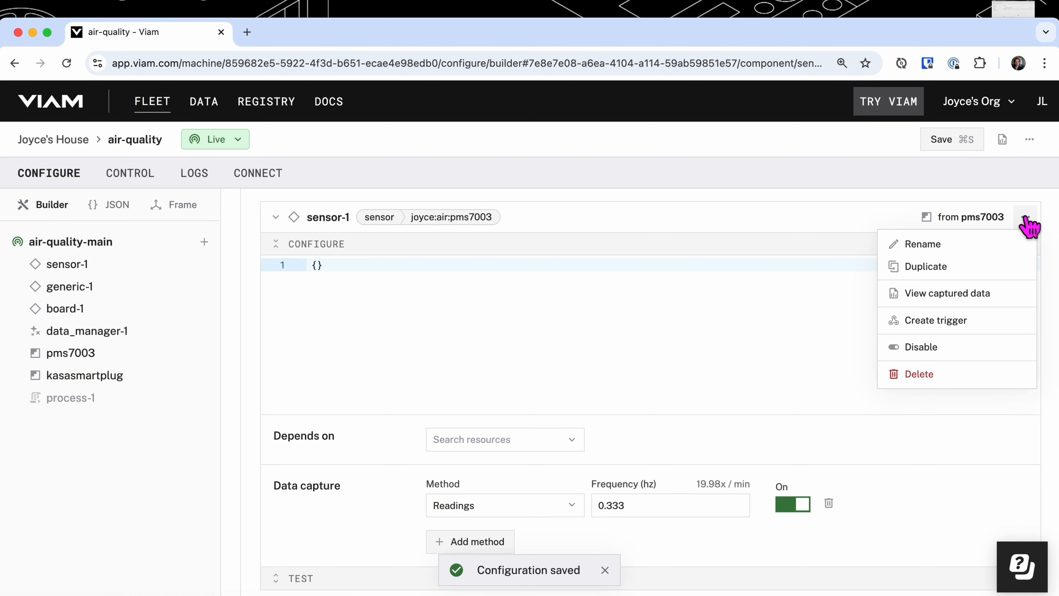
{"action": "left_click", "coordinate": [955, 307]}
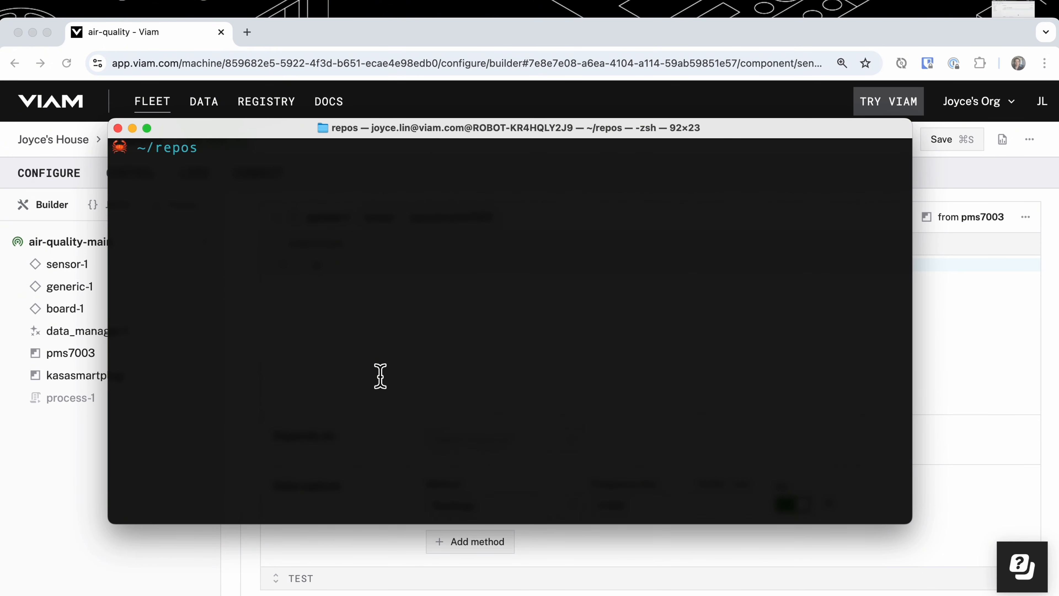
- Log the Viam CLI in with 'viam login', confirming the device code via the Google work account
{"action": "type", "text": "viam login"}
{"action": "key", "text": "Return"}
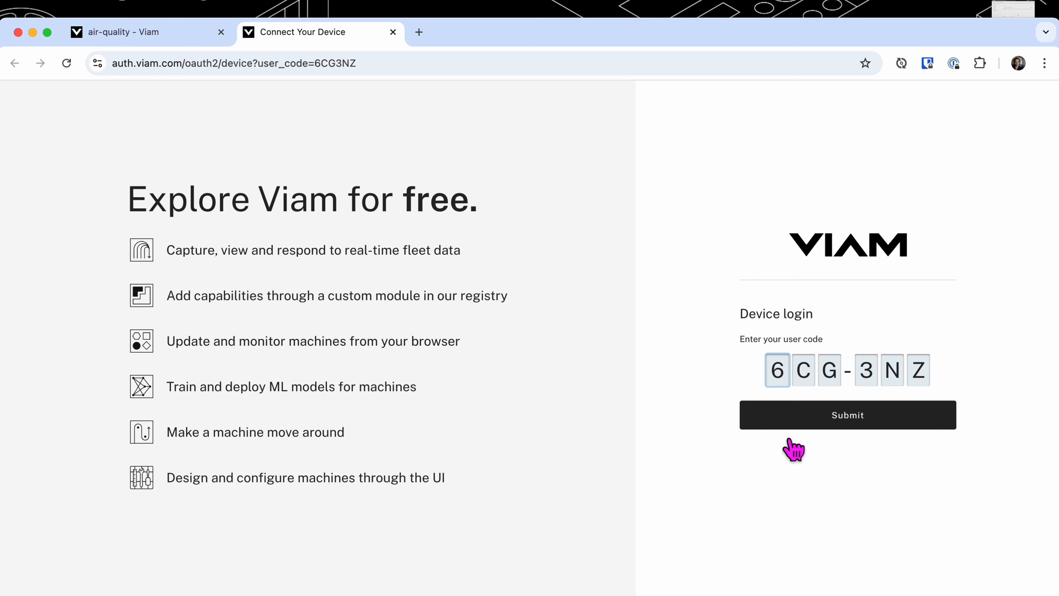
{"action": "left_click", "coordinate": [844, 421]}
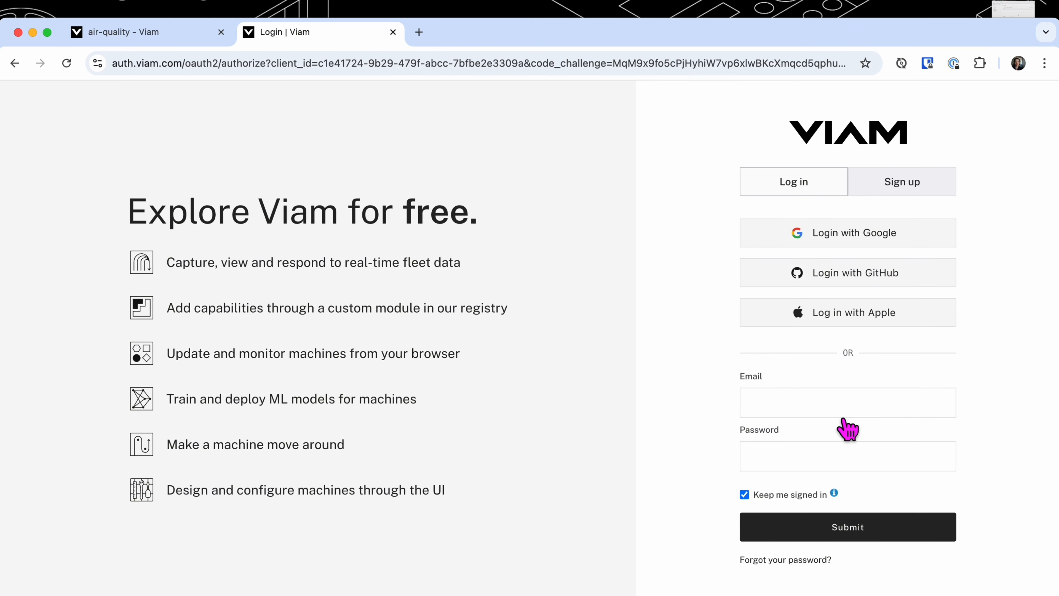
{"action": "left_click", "coordinate": [859, 242]}
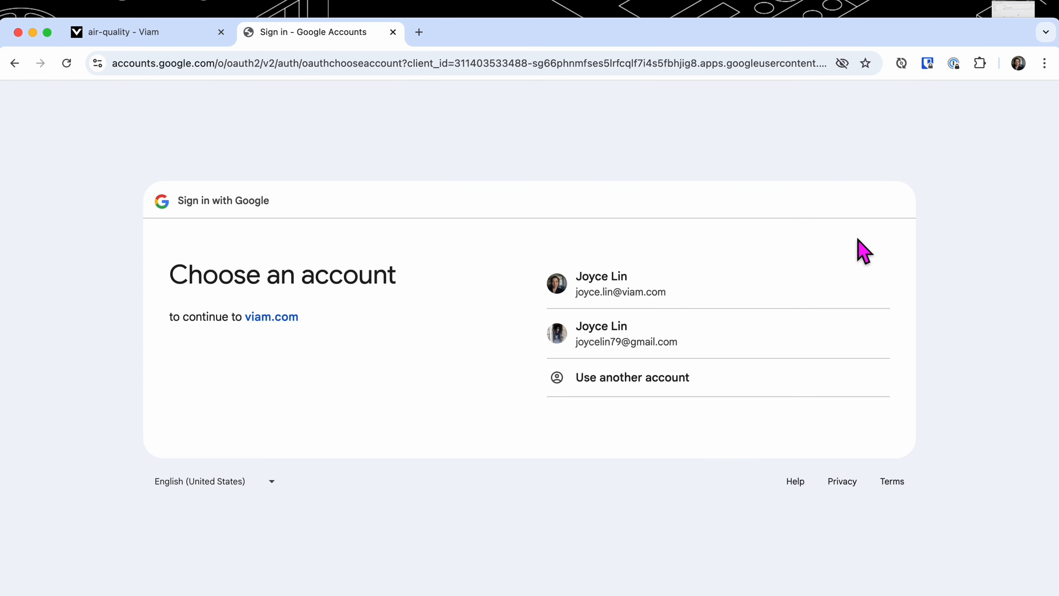
{"action": "left_click", "coordinate": [634, 290]}
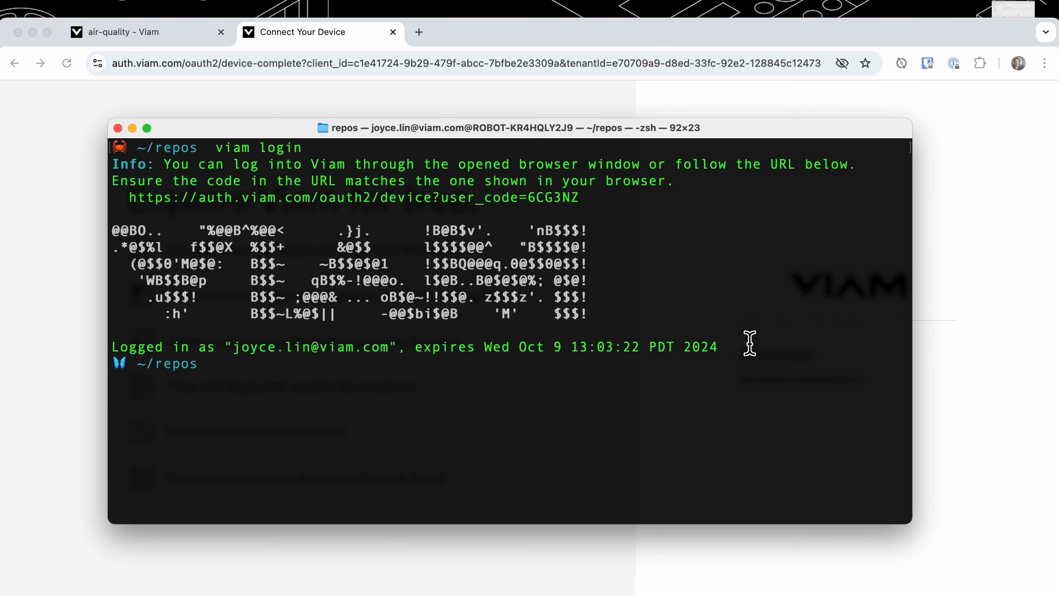
- List organizations with 'viam organizations list' and select your organization's id
{"action": "type", "text": "viam organiza"}
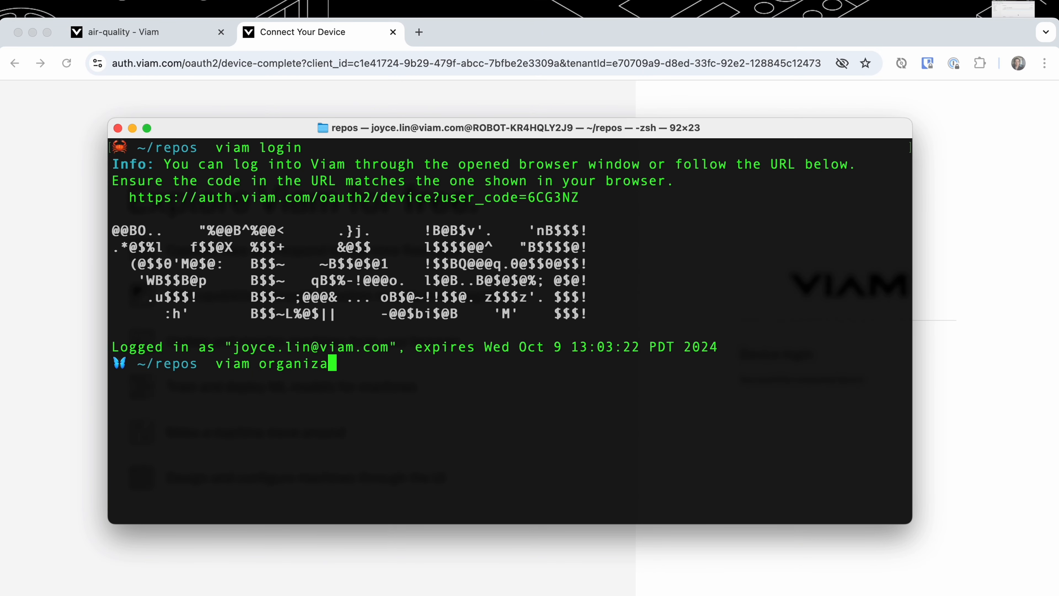
{"action": "type", "text": "tions list"}
{"action": "key", "text": "Return"}
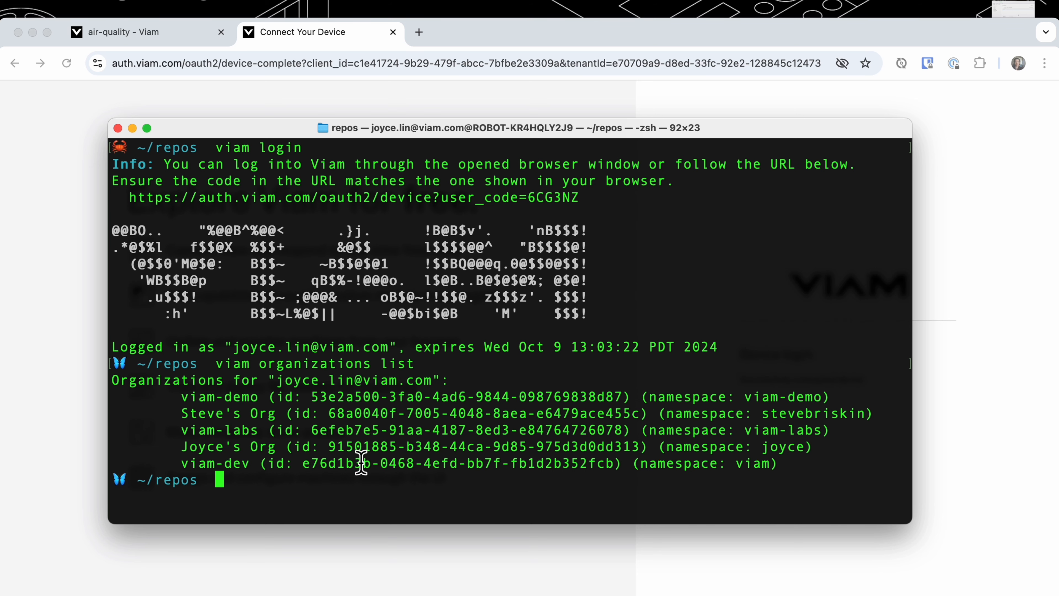
{"action": "left_click_drag", "start_coordinate": [329, 447], "coordinate": [642, 452]}
{"action": "key", "text": "super+c"}
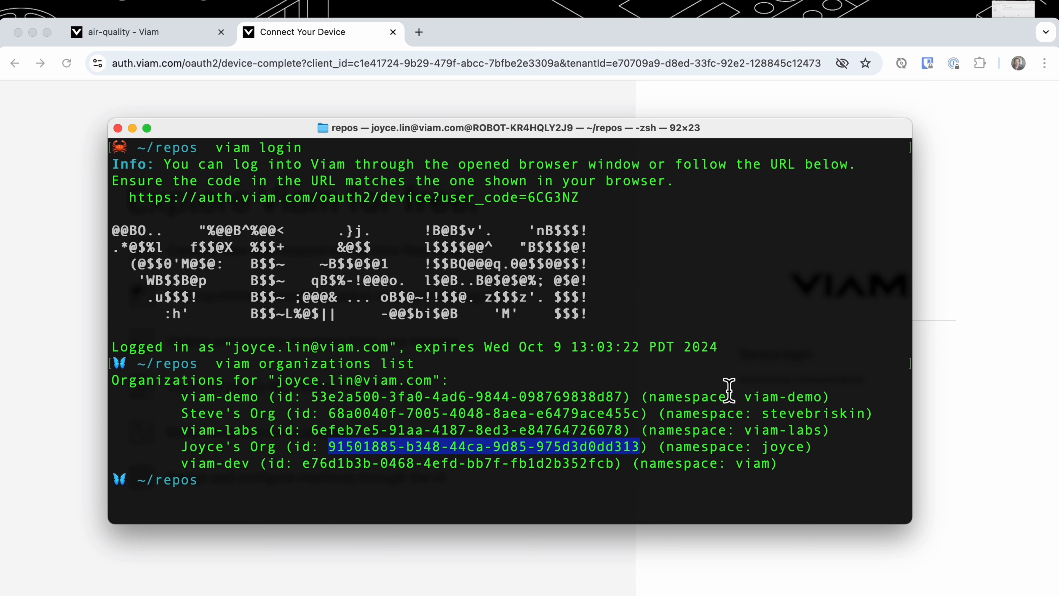
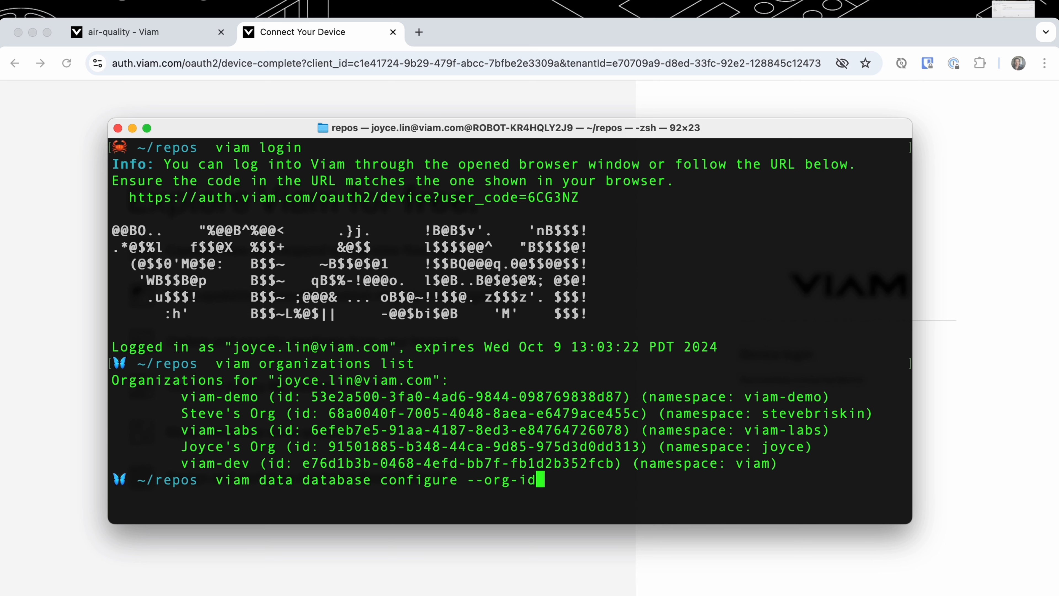
- Configure the database user for that org id with a new password, confirming the update with y
{"action": "key", "text": "super+v"}
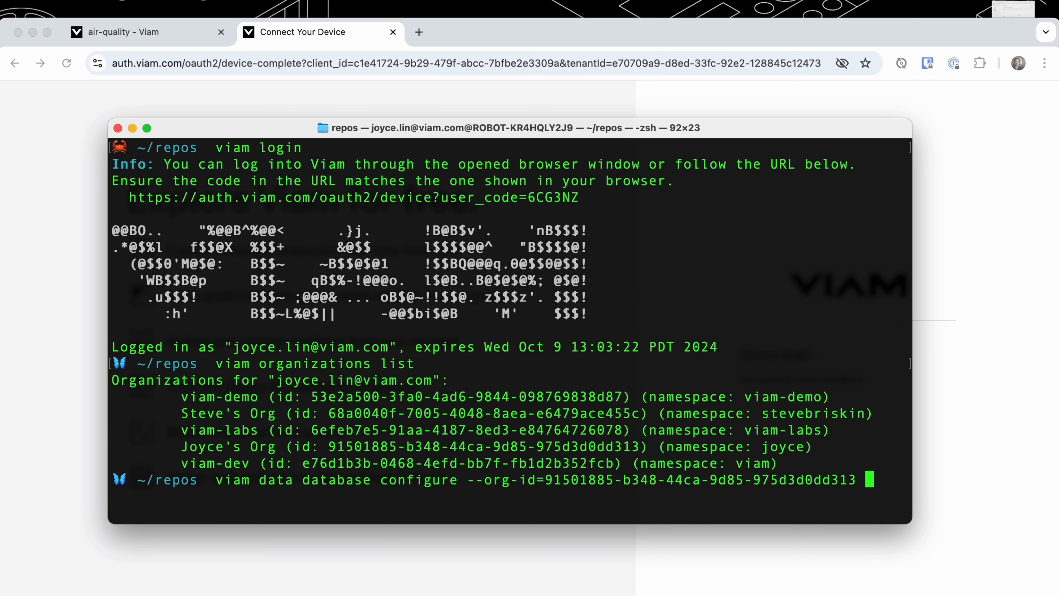
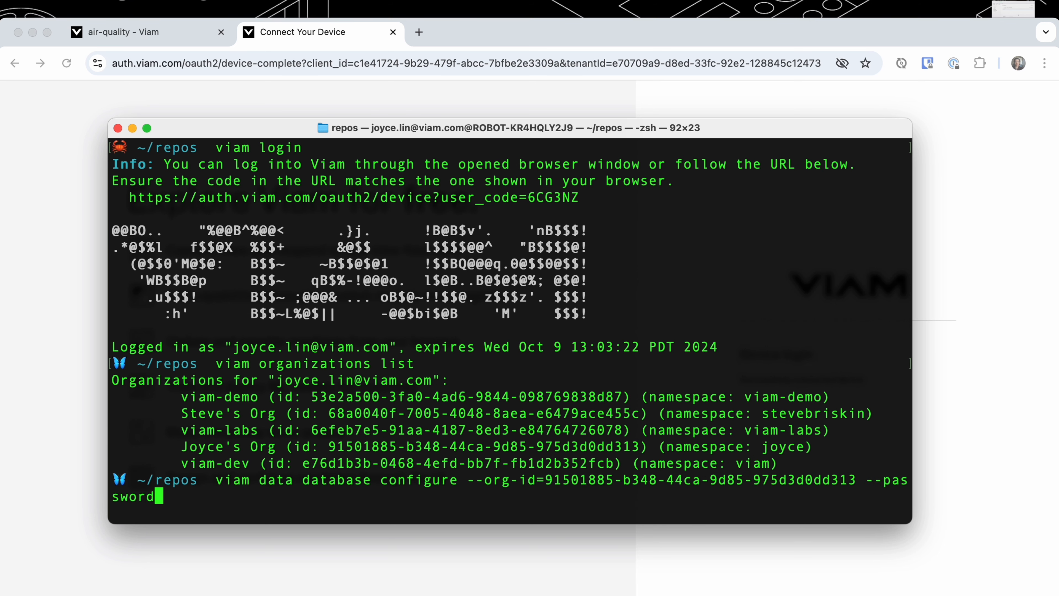
{"action": "key", "text": "Return"}
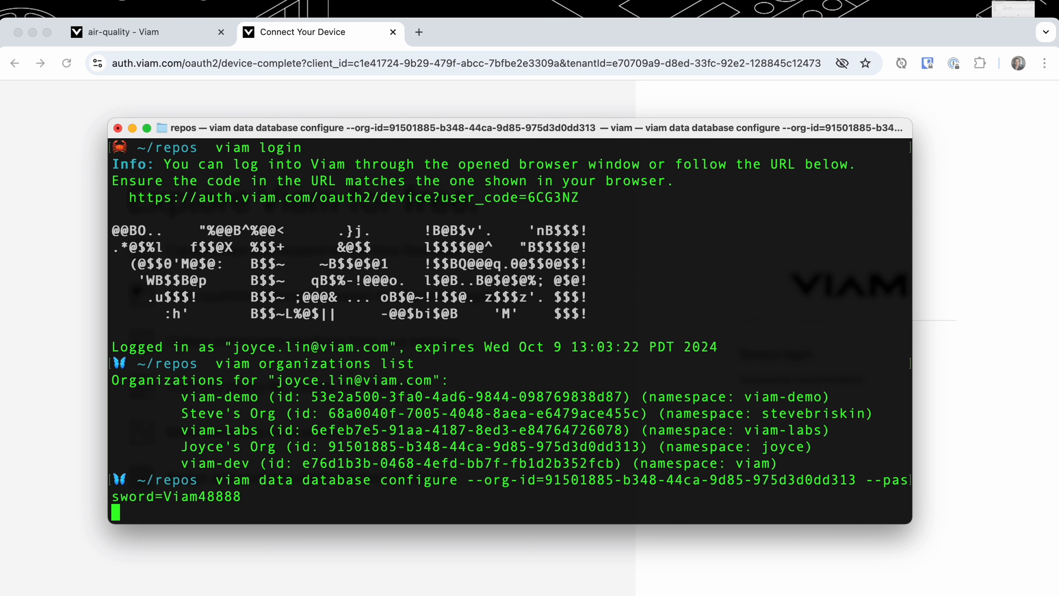
{"action": "key", "text": "Return"}
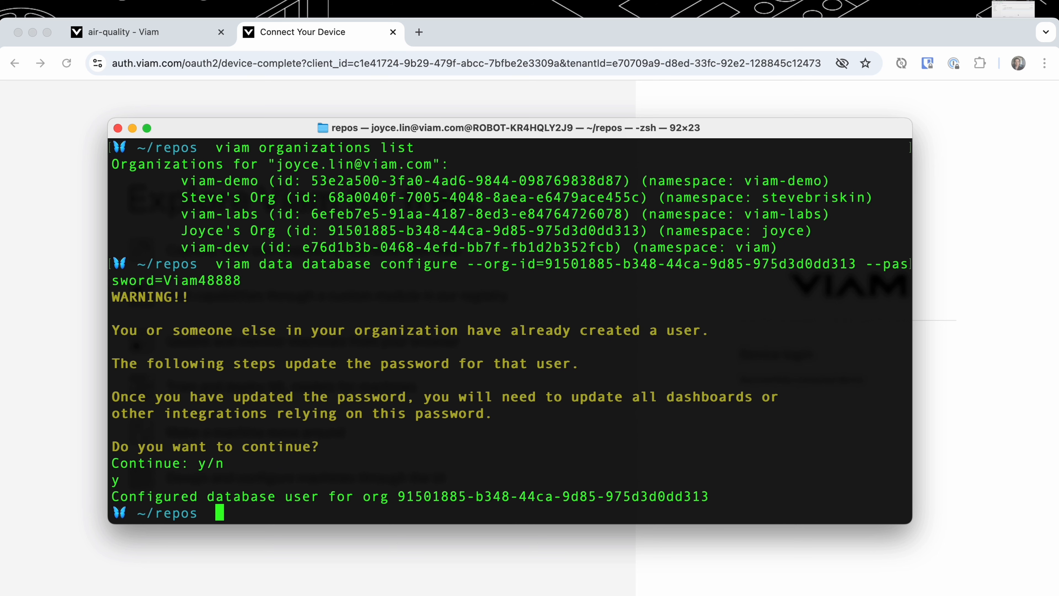
- Run 'viam data database hostname' with the org id and select the printed MongoDB hostname
{"action": "type", "text": "viam da"}
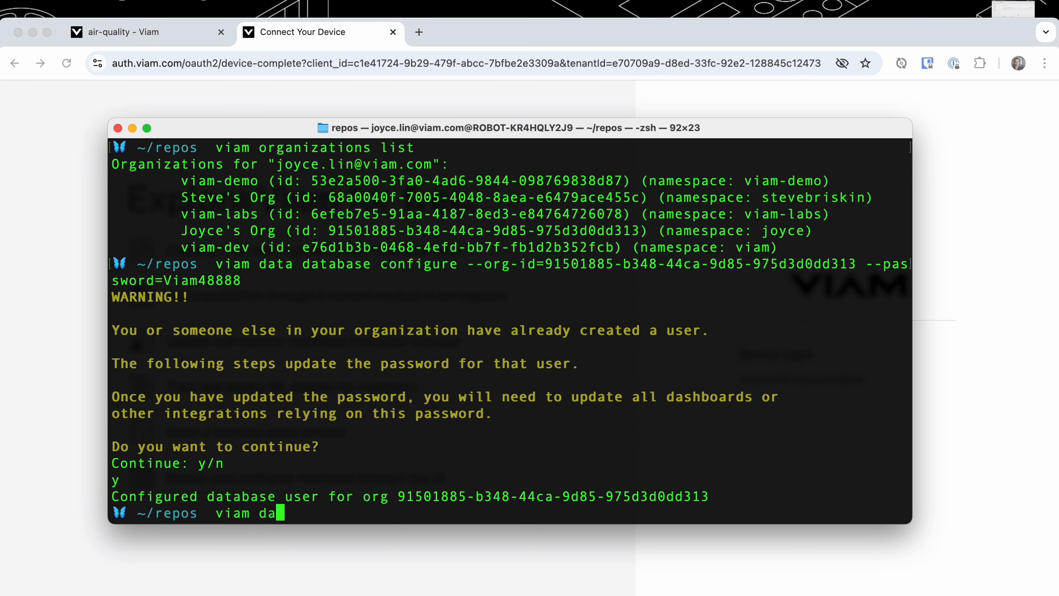
{"action": "type", "text": "ta database hostname"}
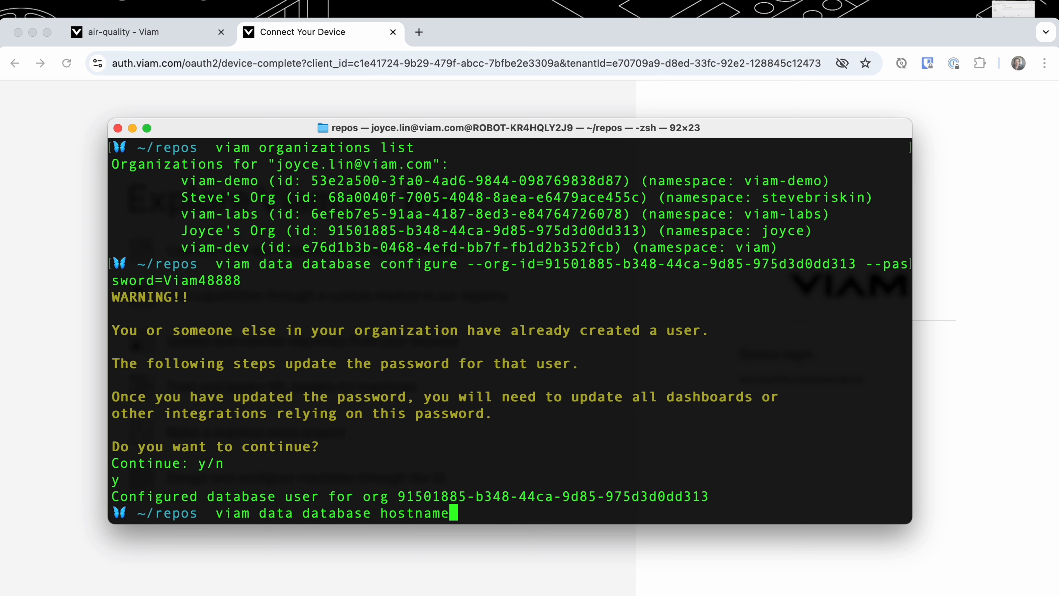
{"action": "type", "text": " --org-id="}
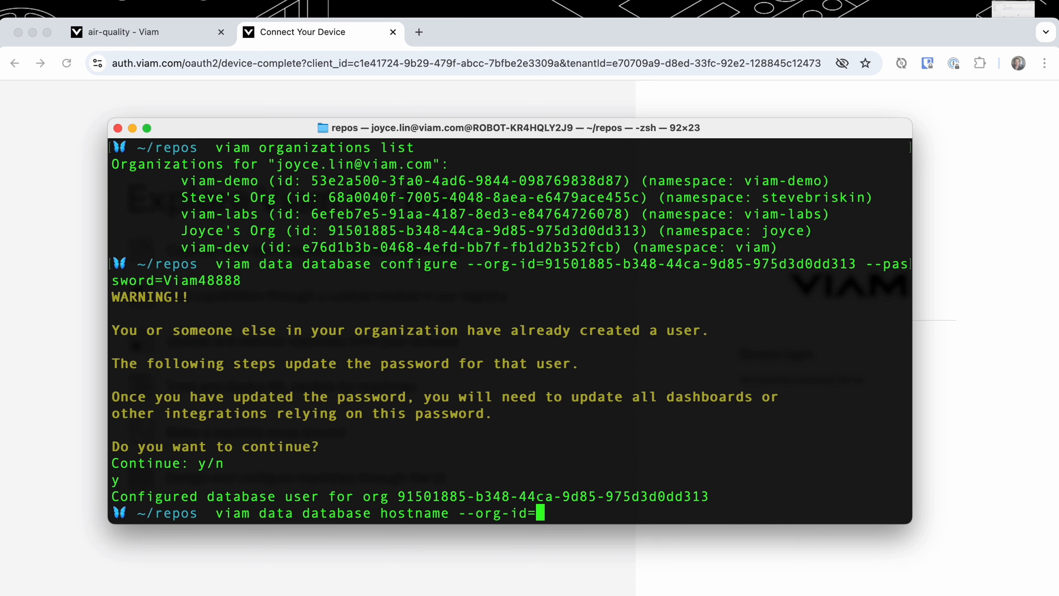
{"action": "key", "text": "super+v"}
{"action": "key", "text": "Return"}
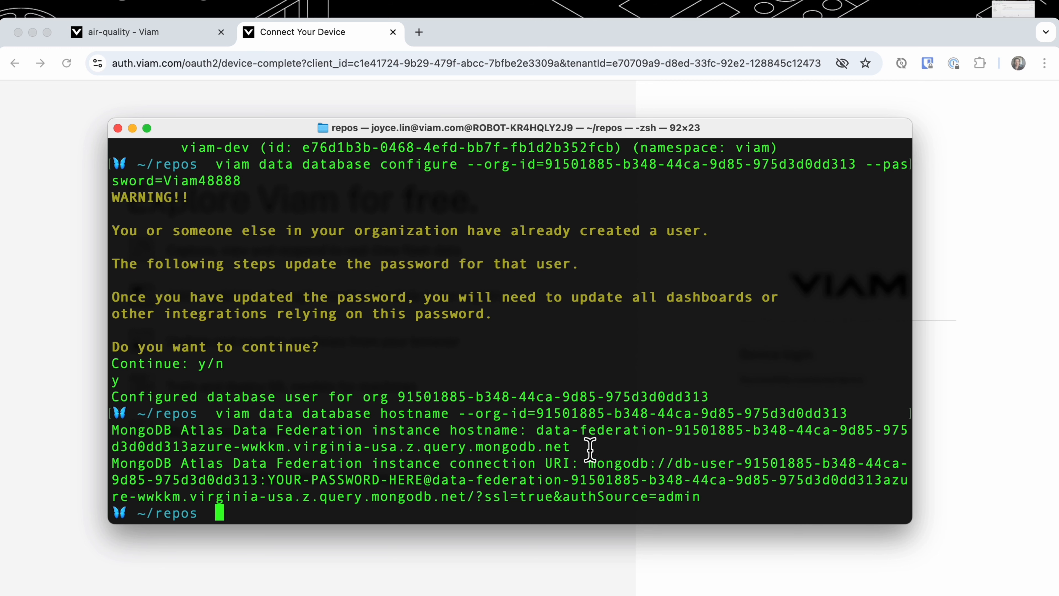
{"action": "double_click", "coordinate": [542, 436]}
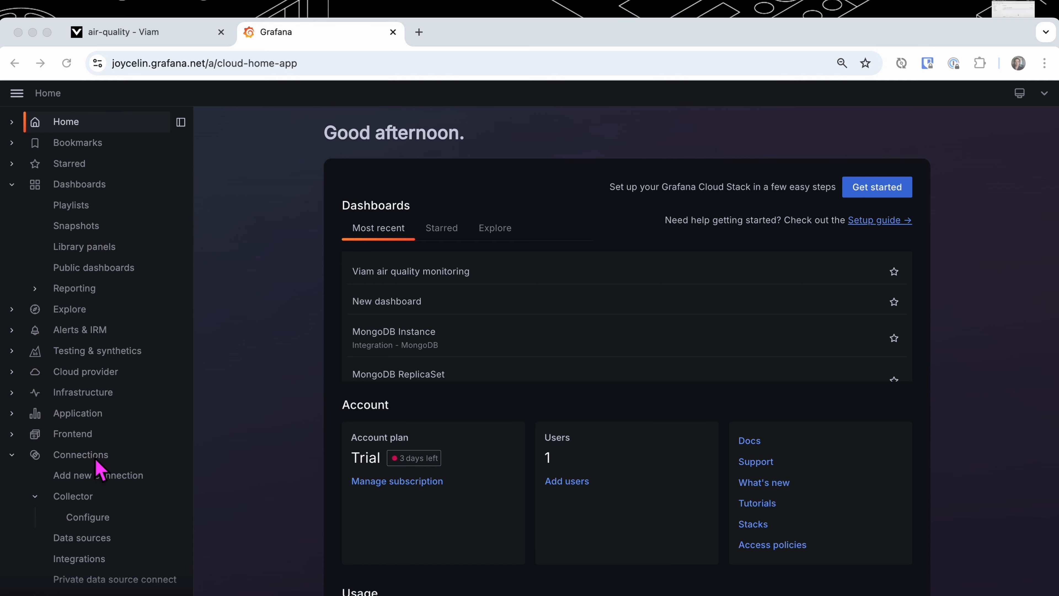
- Search connections for 'mongo' and add a new MongoDB data source
{"action": "left_click", "coordinate": [95, 475]}
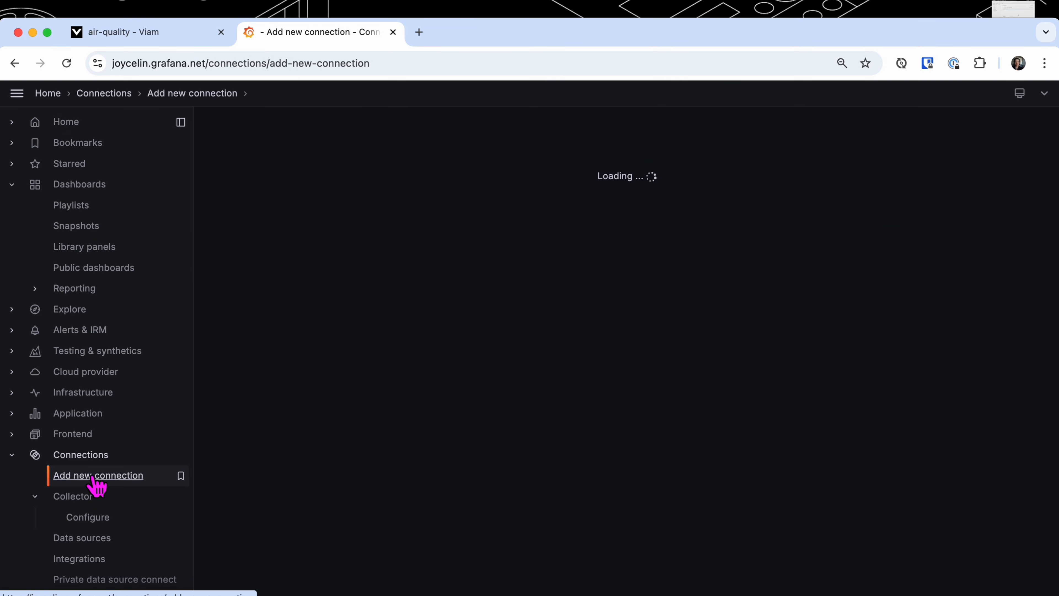
{"action": "left_click", "coordinate": [294, 205]}
{"action": "type", "text": "mongoDB"}
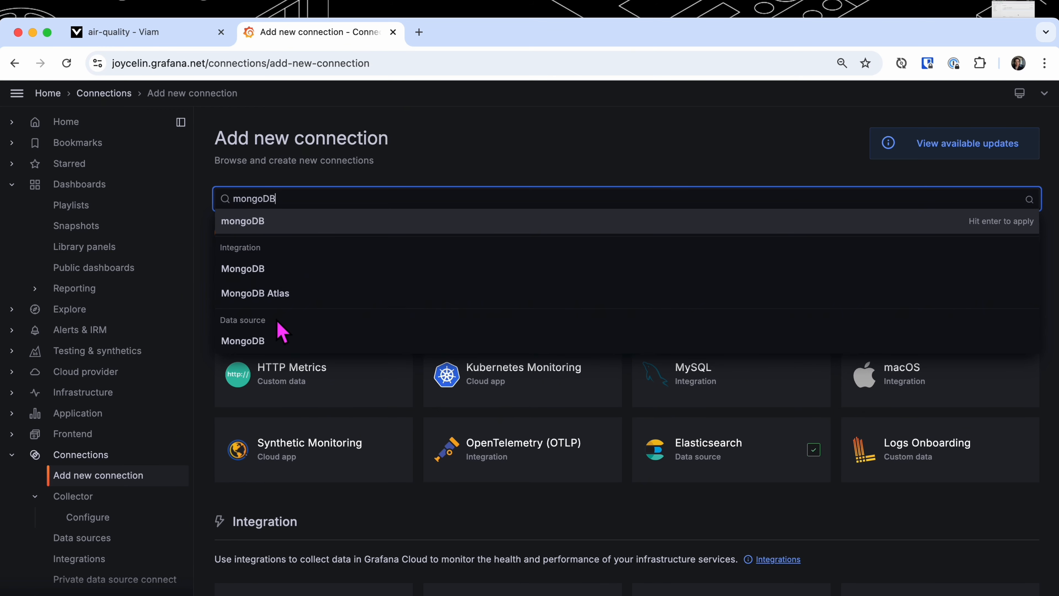
{"action": "left_click", "coordinate": [278, 347]}
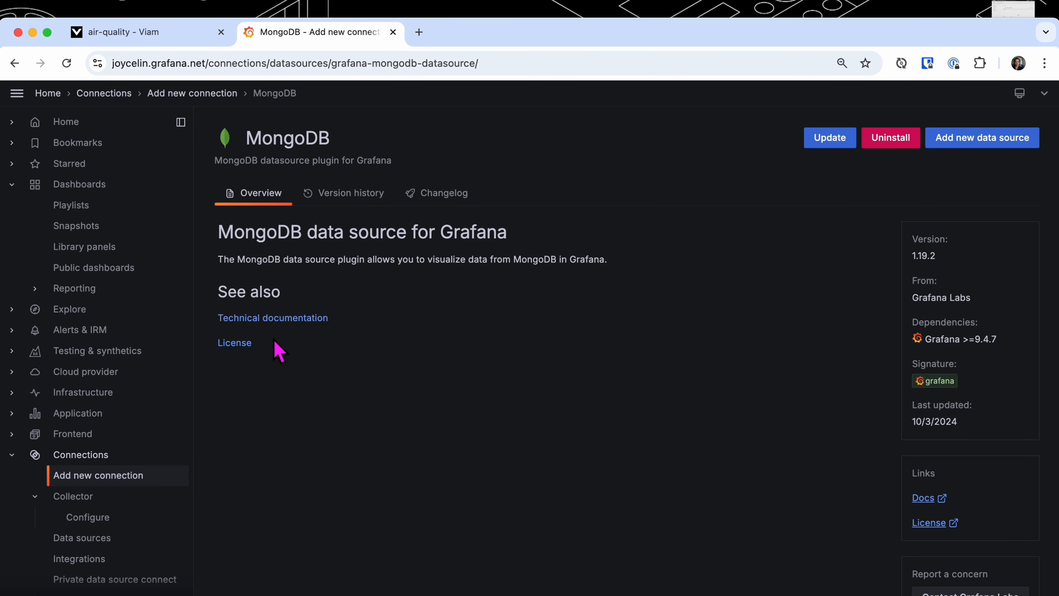
{"action": "left_click", "coordinate": [983, 141]}
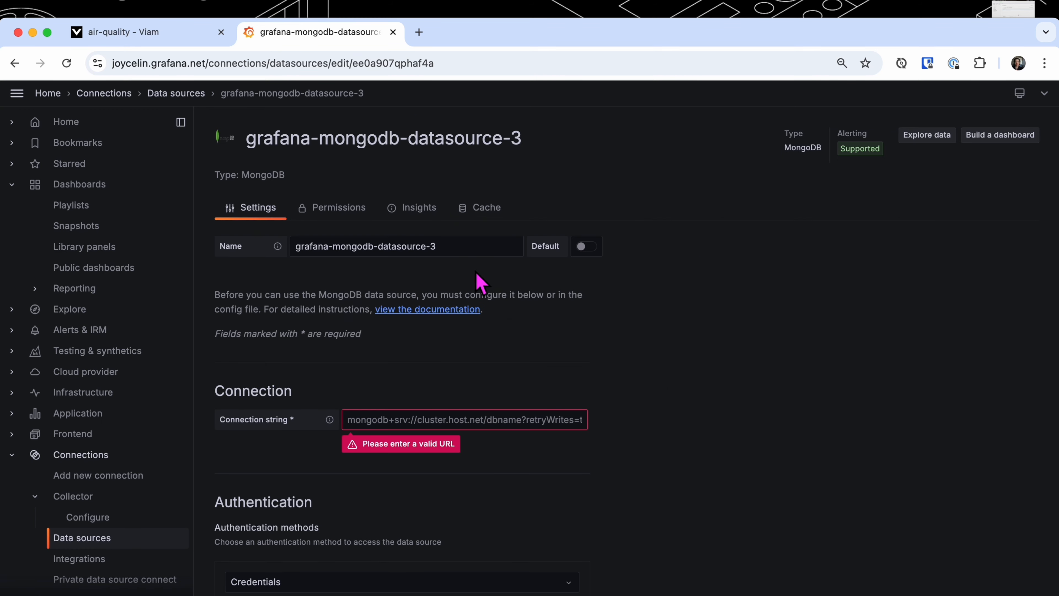
- Rename the MongoDB data source to air-quality
{"action": "left_click", "coordinate": [446, 250]}
{"action": "key", "text": "super+a"}
{"action": "type", "text": "air-quality"}
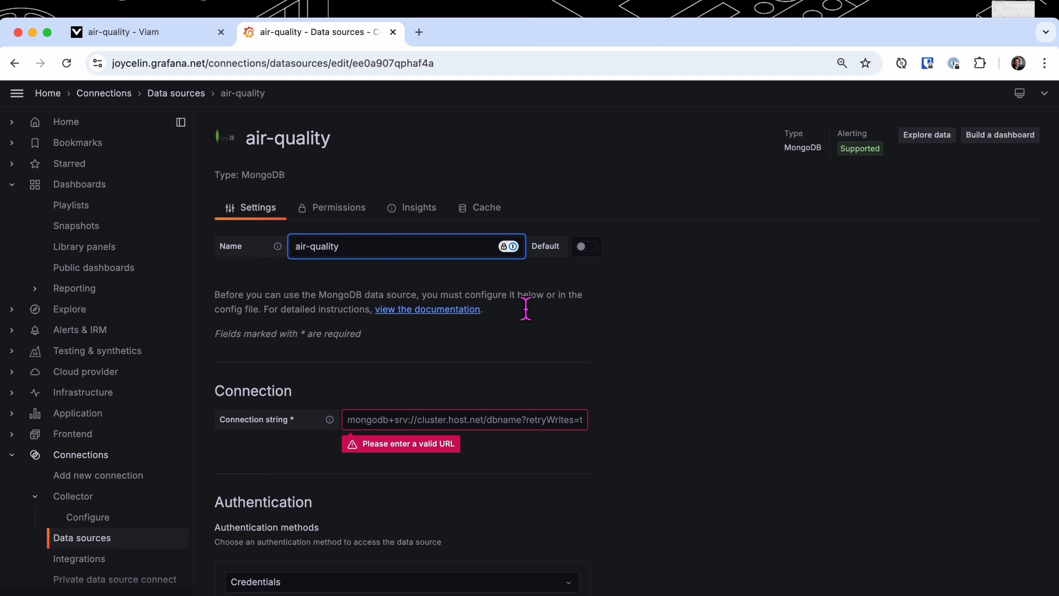
{"action": "left_click", "coordinate": [608, 324]}
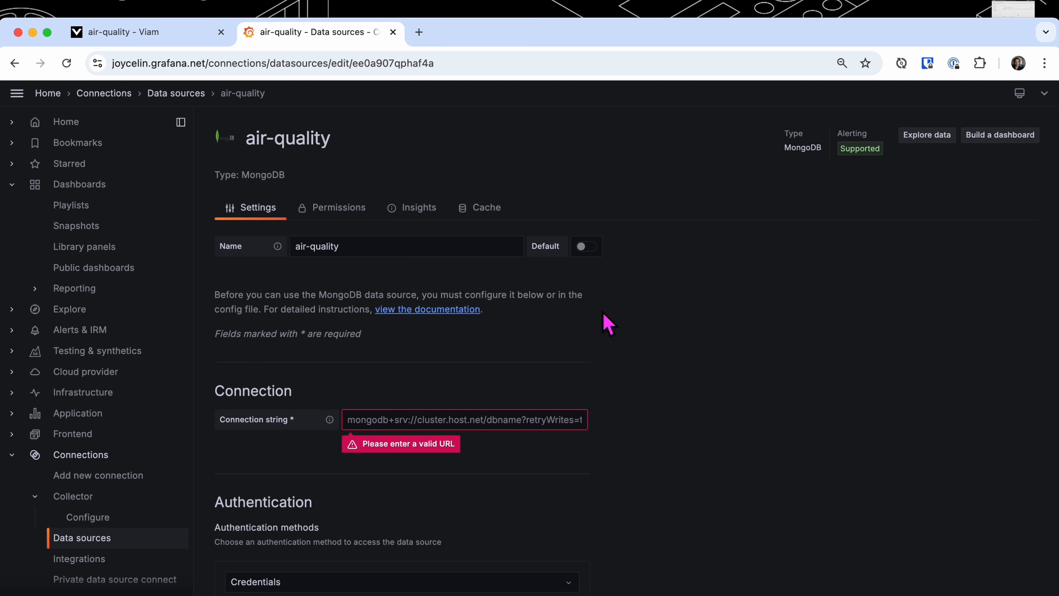
{"action": "scroll", "coordinate": [608, 323], "scroll_direction": "down", "scroll_amount": 2}
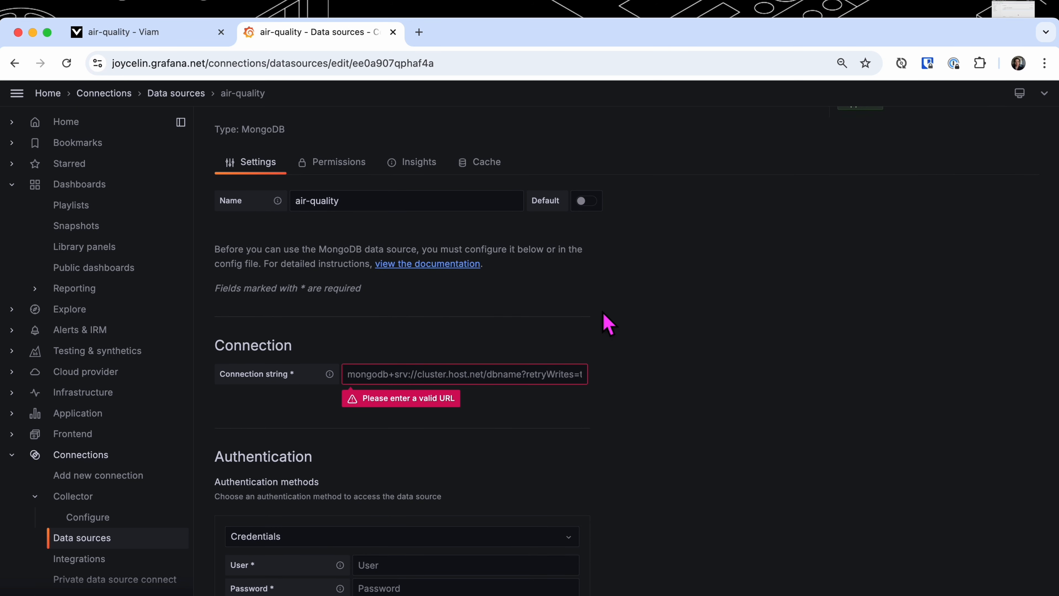
- Paste the MongoDB connection string and check that it targets the sensorData database
{"action": "key", "text": "super+Tab"}
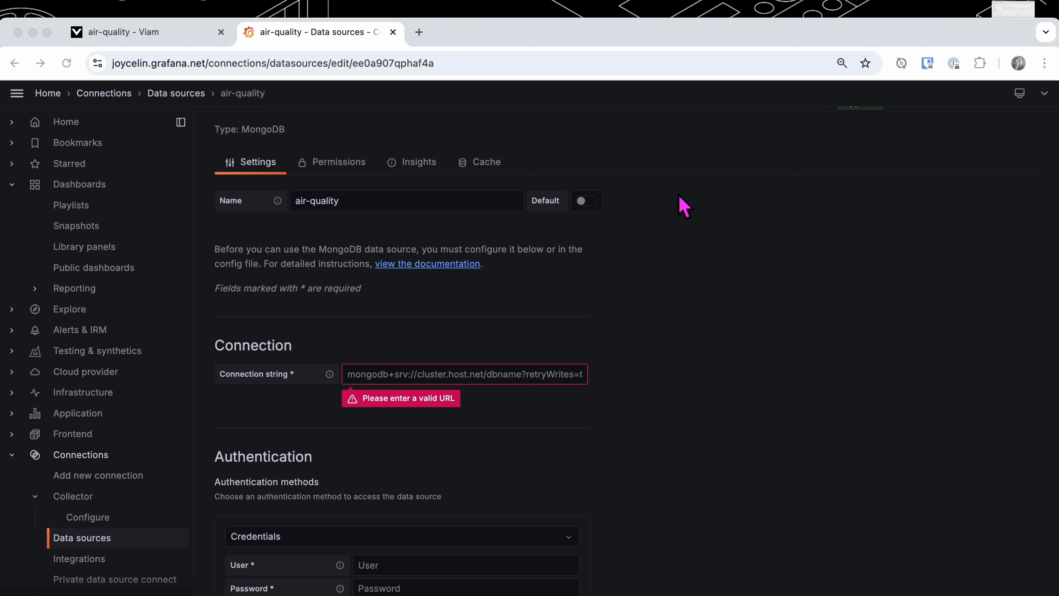
{"action": "left_click", "coordinate": [472, 376]}
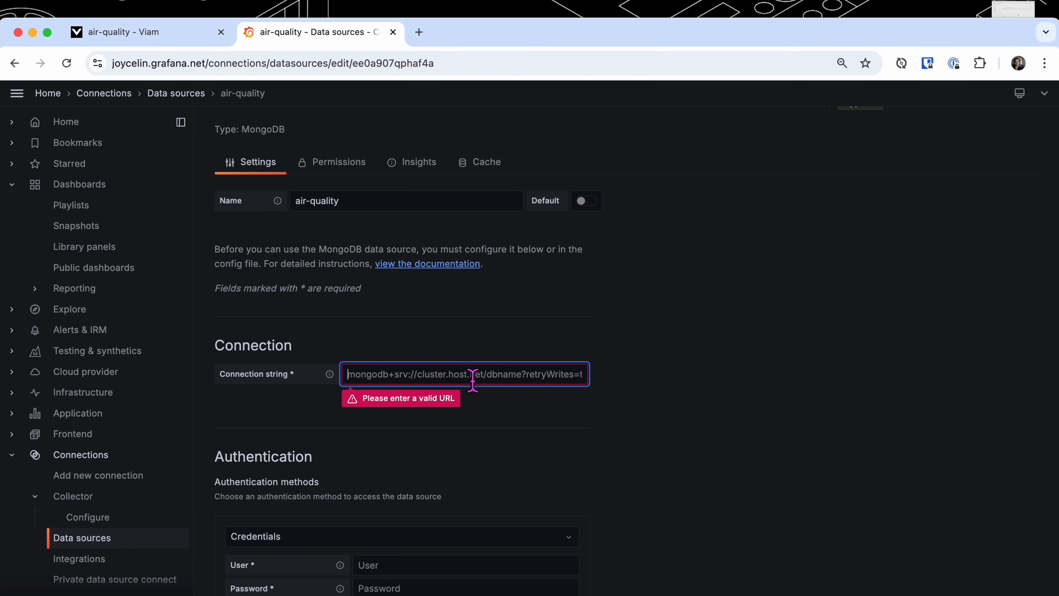
{"action": "left_click", "coordinate": [472, 376]}
{"action": "key", "text": "super+v"}
{"action": "left_click", "coordinate": [485, 381]}
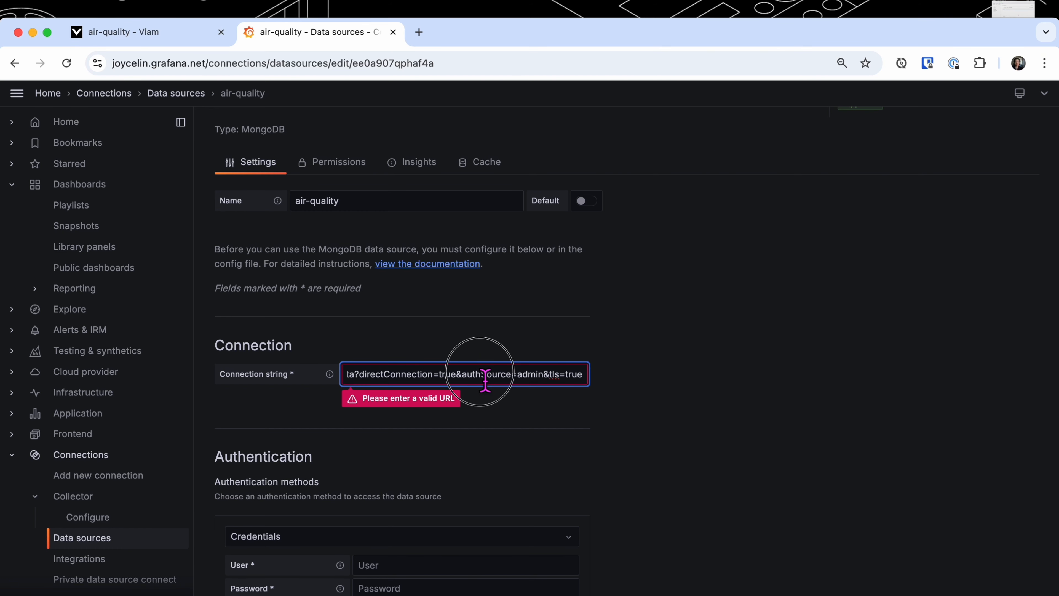
{"action": "scroll", "coordinate": [486, 381], "scroll_direction": "left", "scroll_amount": 3}
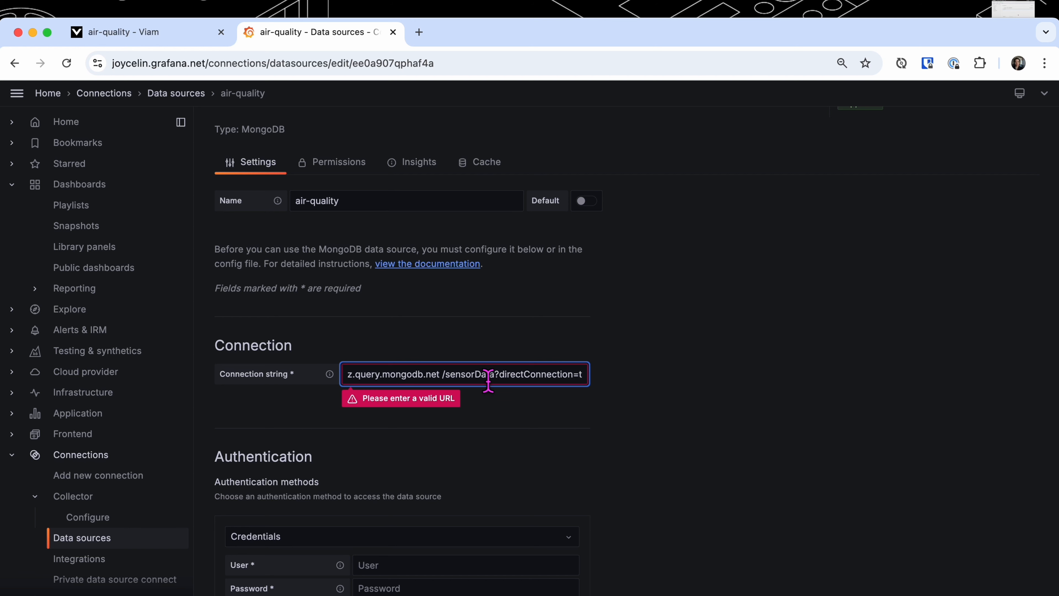
{"action": "double_click", "coordinate": [485, 378]}
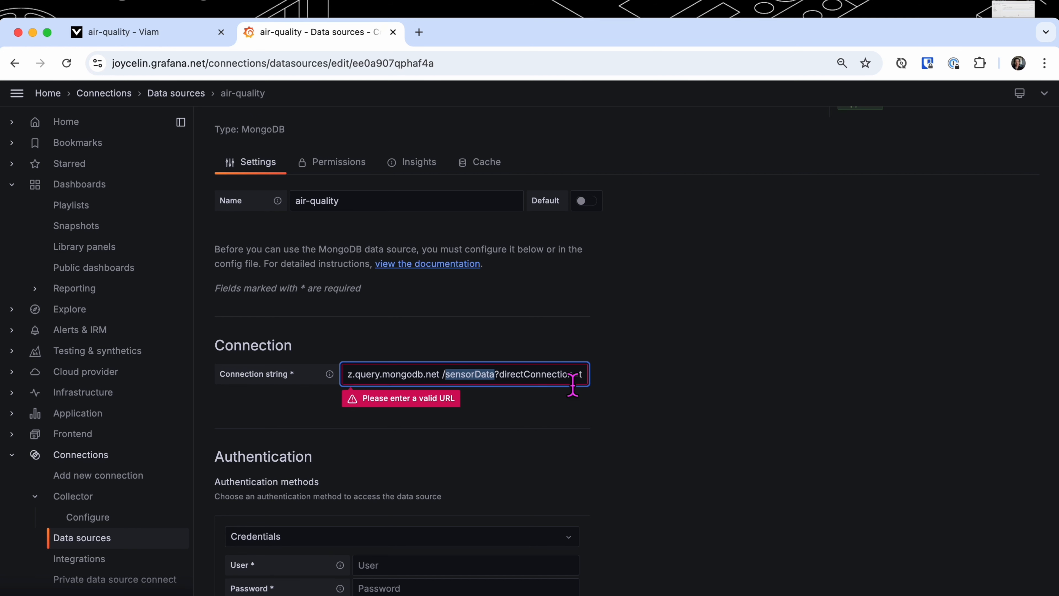
{"action": "scroll", "coordinate": [614, 415], "scroll_direction": "down", "scroll_amount": 5}
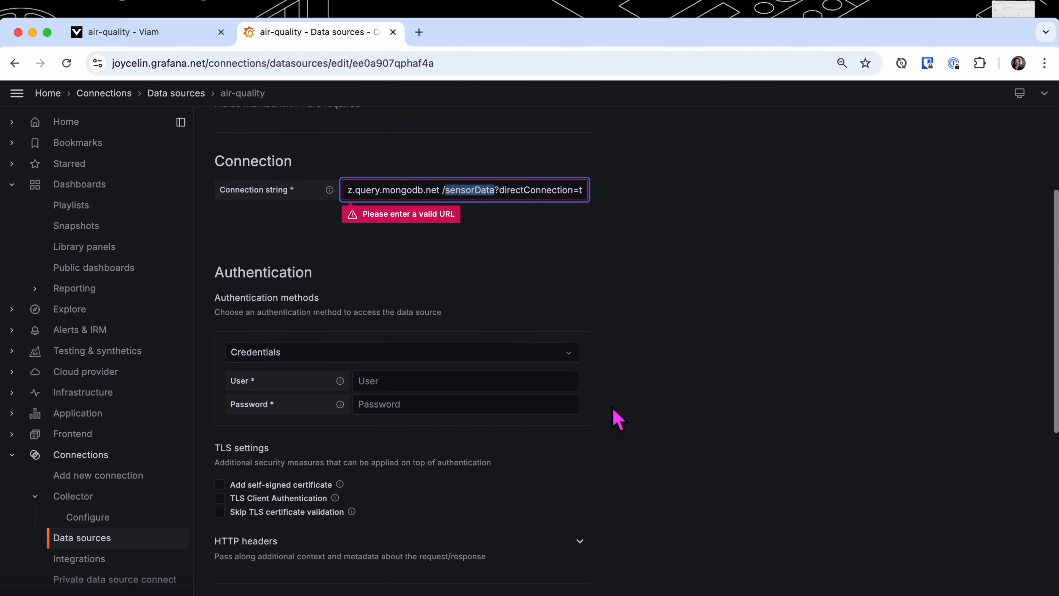
- Choose Credentials authentication and enter the database user name and password
{"action": "left_click", "coordinate": [571, 350]}
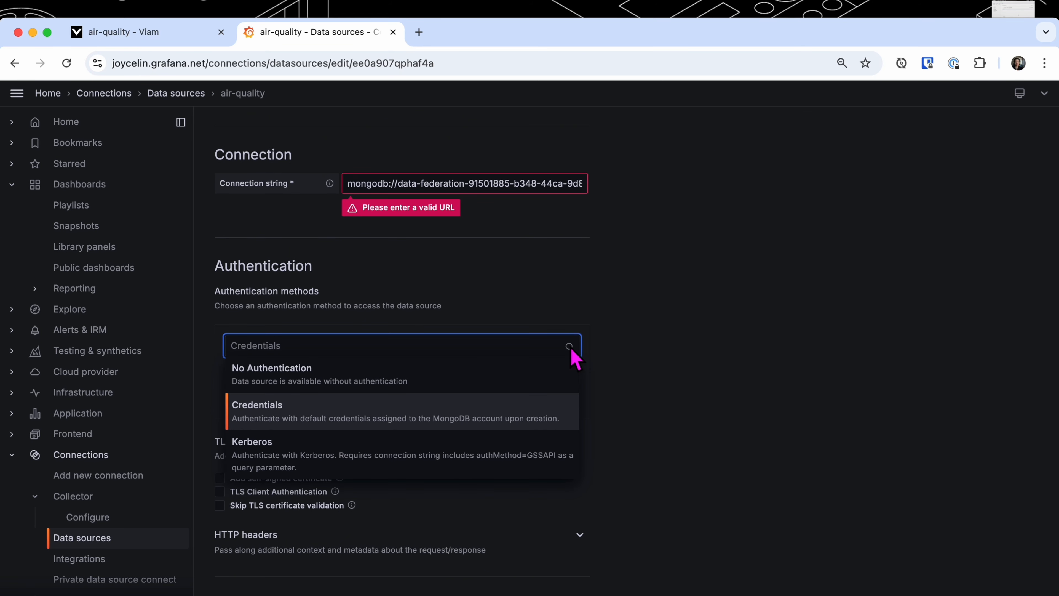
{"action": "left_click", "coordinate": [545, 421]}
{"action": "left_click", "coordinate": [436, 382]}
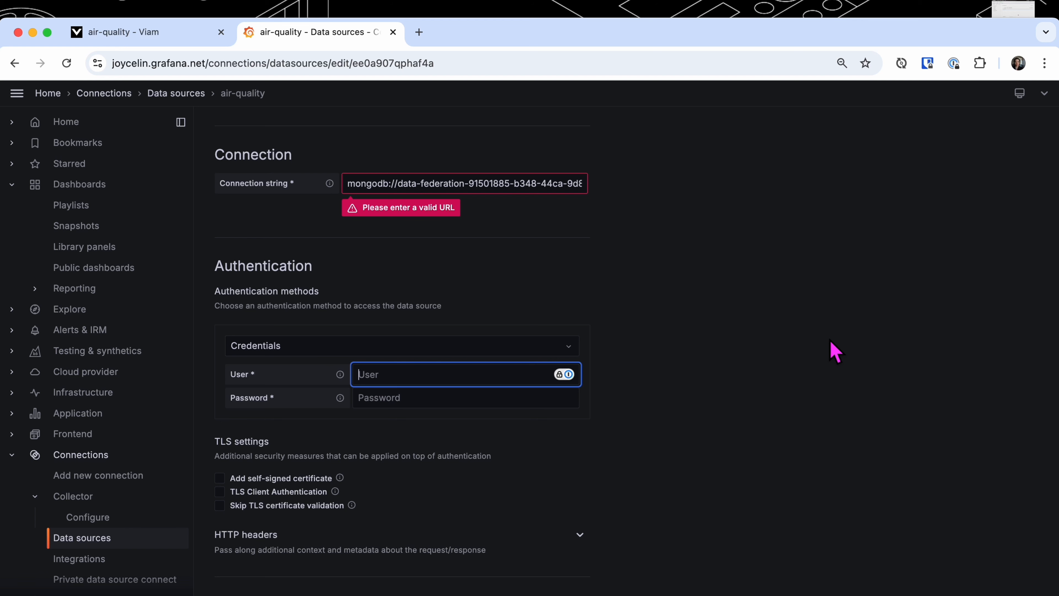
{"action": "type", "text": "db-user-"}
{"action": "type", "text": "91501885-b348-44ca-9d85-975d3d0dd313"}
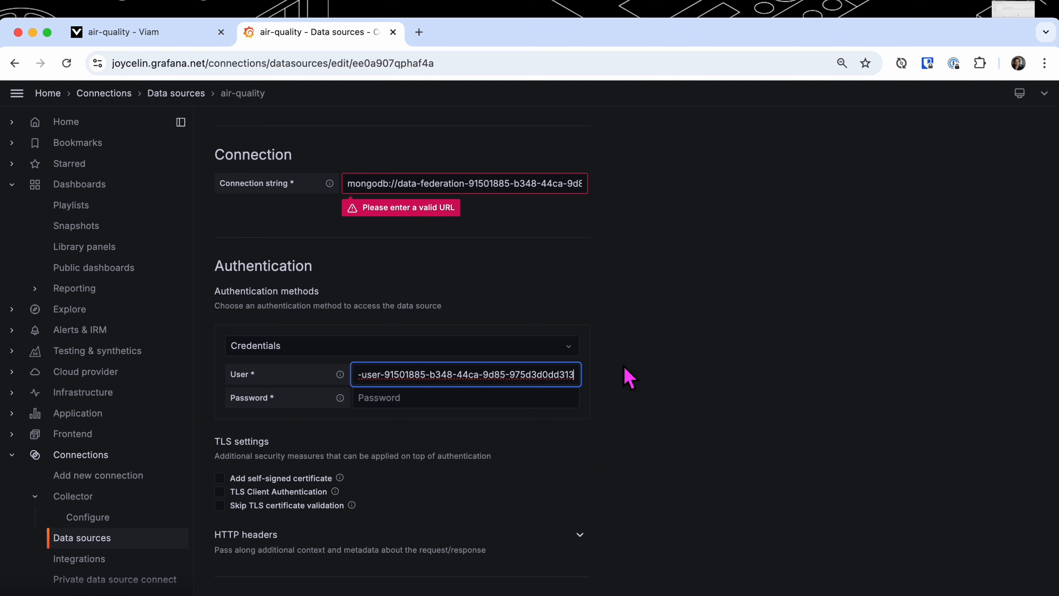
{"action": "left_click", "coordinate": [470, 402]}
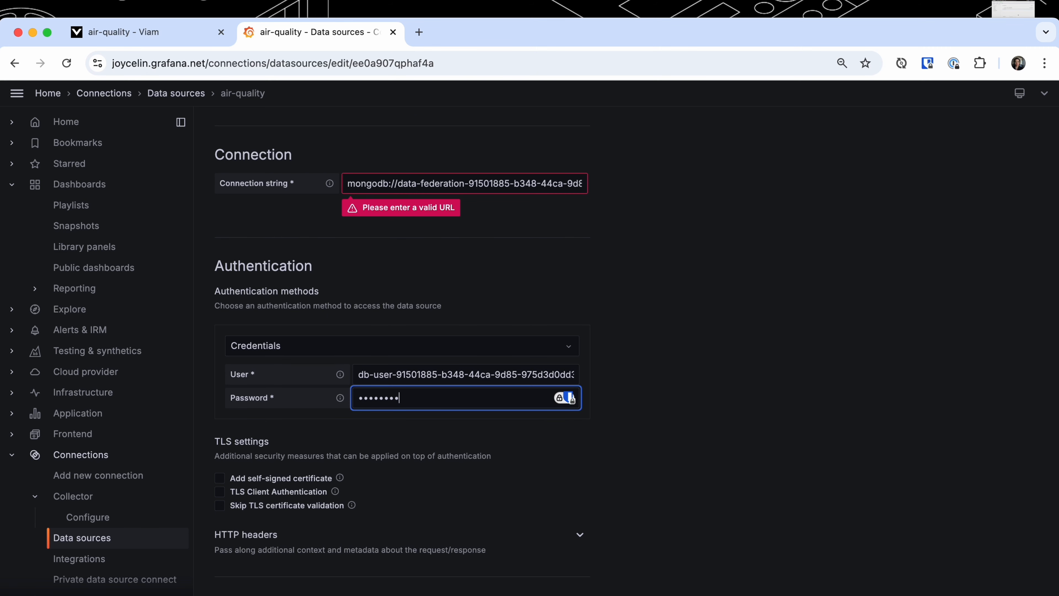
{"action": "left_click", "coordinate": [688, 415]}
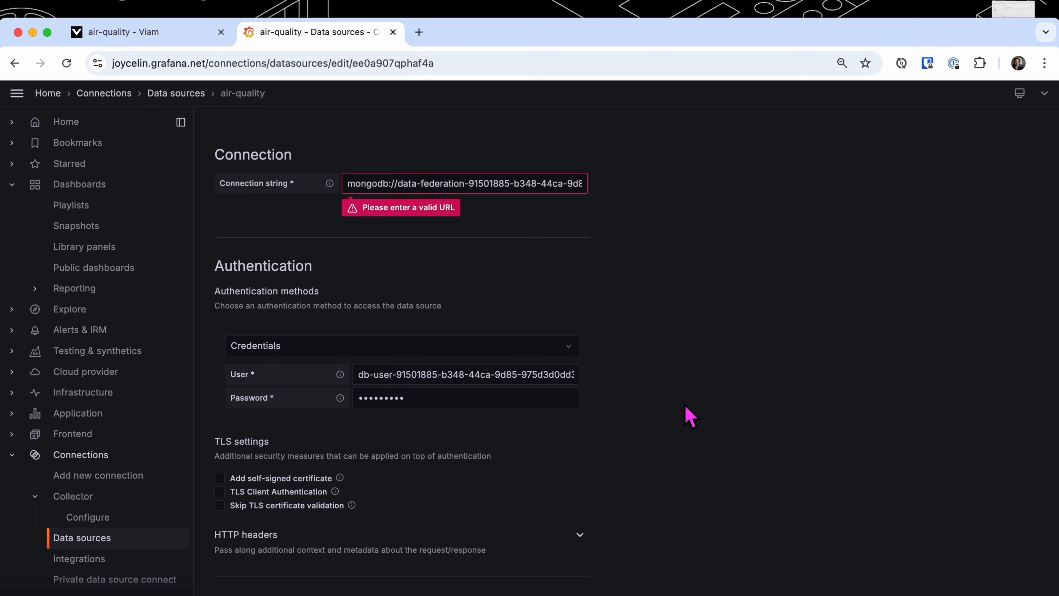
- Save and test the air-quality data source, then go to Dashboards
{"action": "scroll", "coordinate": [688, 416], "scroll_direction": "down", "scroll_amount": 8}
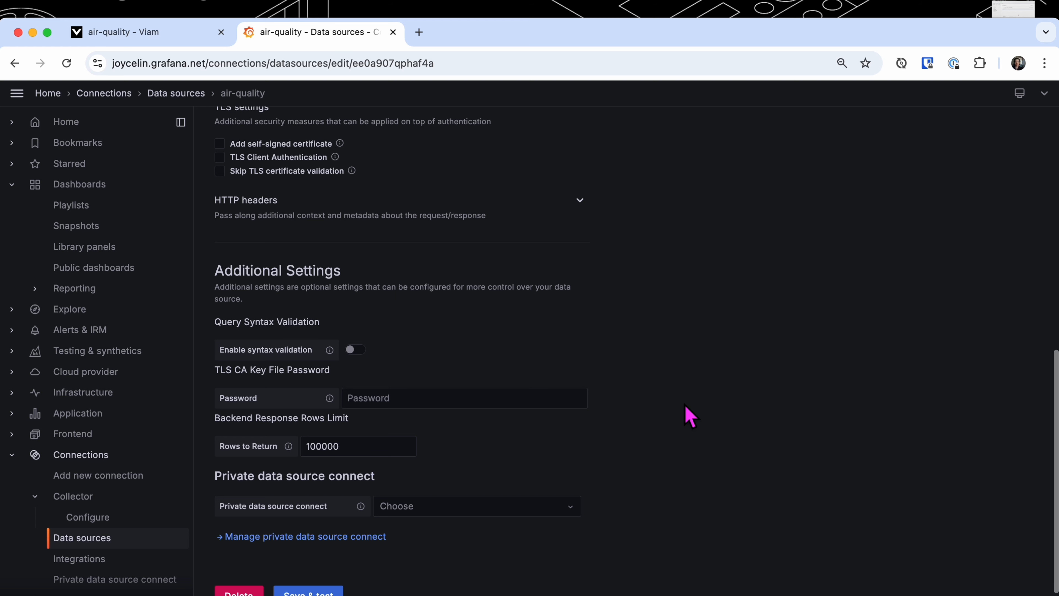
{"action": "left_click", "coordinate": [311, 592]}
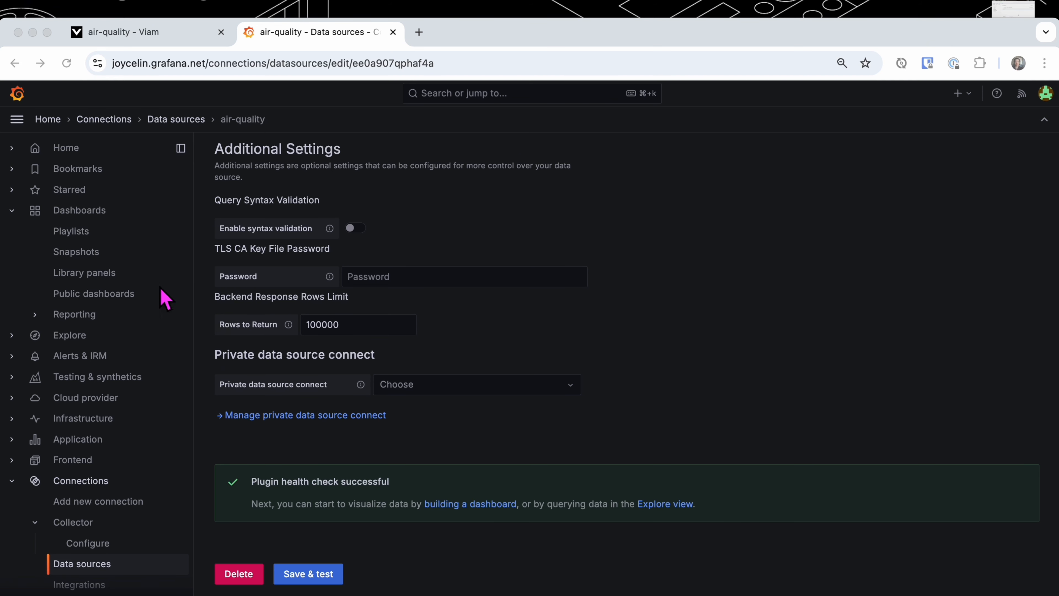
{"action": "left_click", "coordinate": [83, 217]}
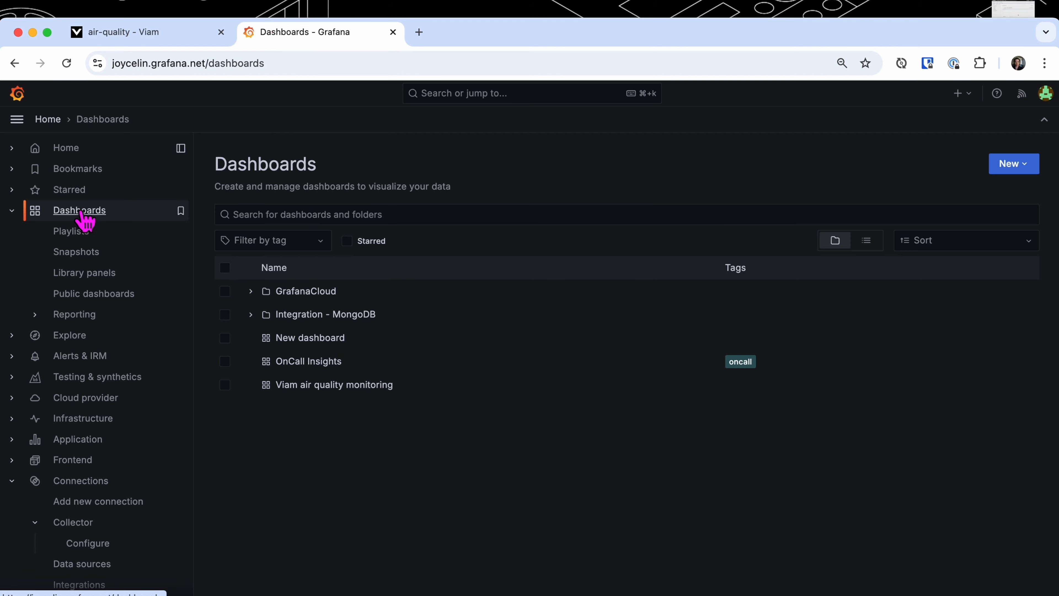
- Create a new dashboard with a visualization using the air-quality data source
{"action": "left_click", "coordinate": [1028, 175]}
{"action": "left_click", "coordinate": [1017, 195]}
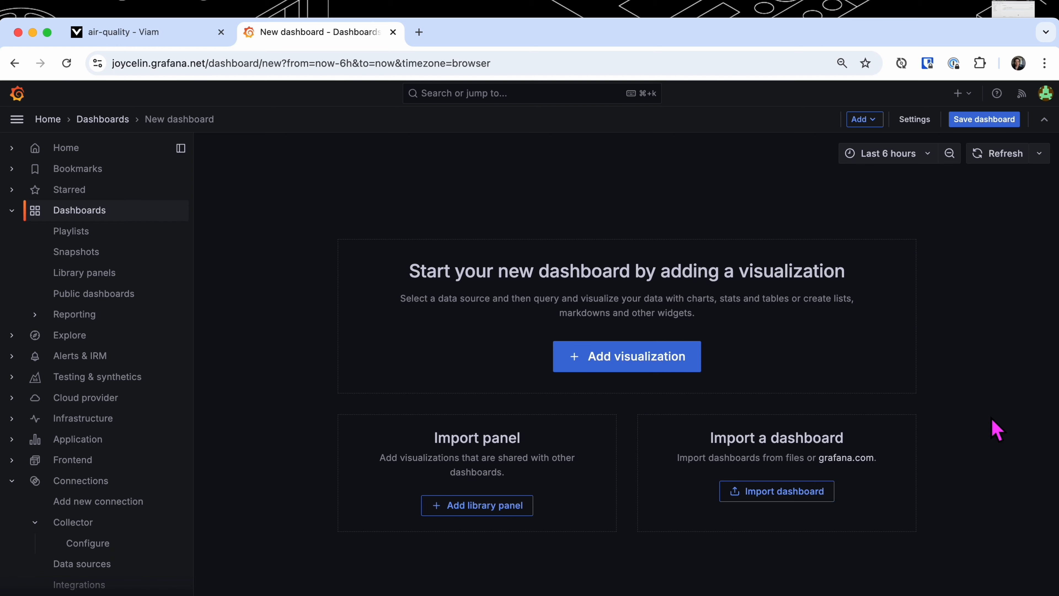
{"action": "left_click", "coordinate": [652, 368]}
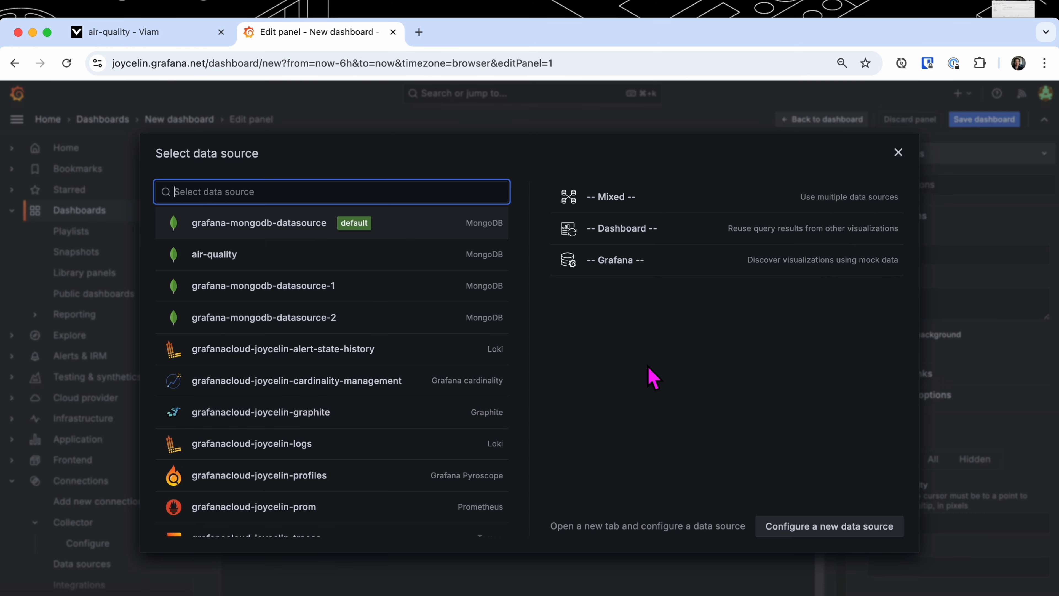
{"action": "left_click", "coordinate": [295, 256]}
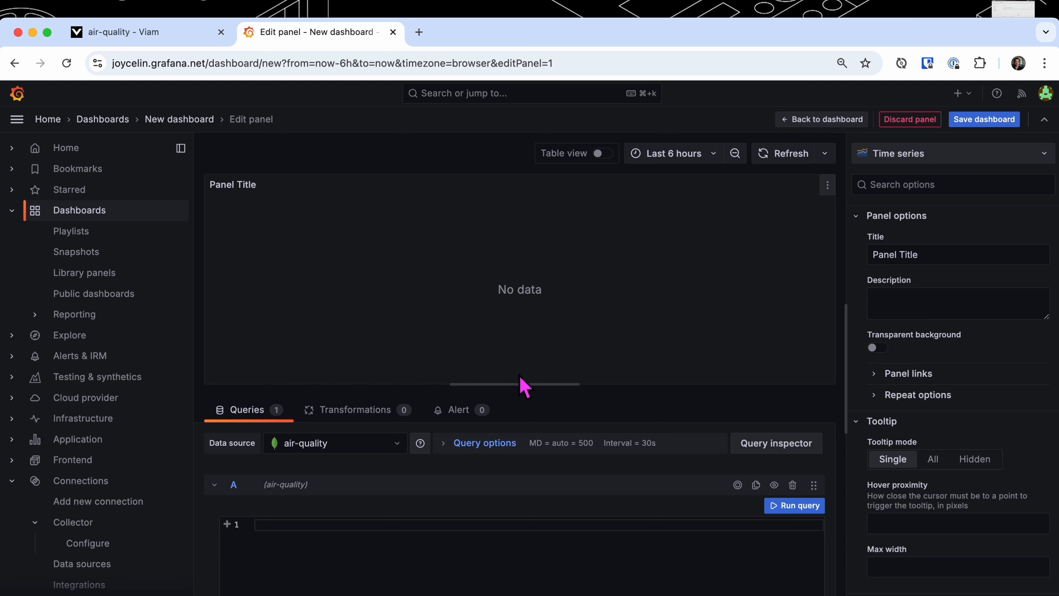
- Paste the pms7003_sensor PM2.5/PM10 aggregation query into an enlarged query editor
{"action": "left_click", "coordinate": [463, 575]}
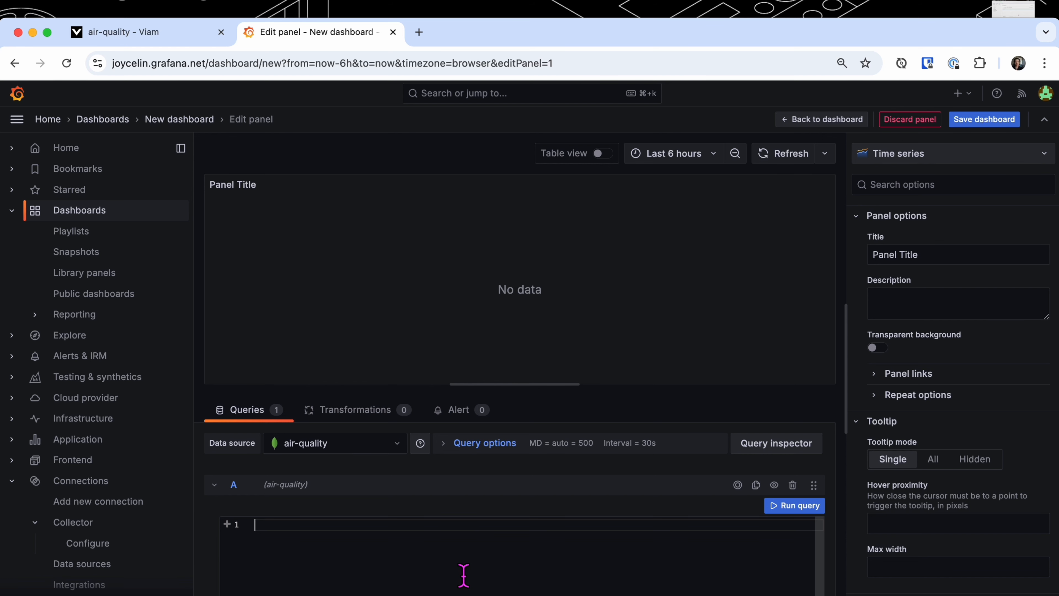
{"action": "key", "text": "super+v"}
{"action": "left_click_drag", "start_coordinate": [526, 385], "coordinate": [527, 227]}
{"action": "scroll", "coordinate": [480, 419], "scroll_direction": "up", "scroll_amount": 3}
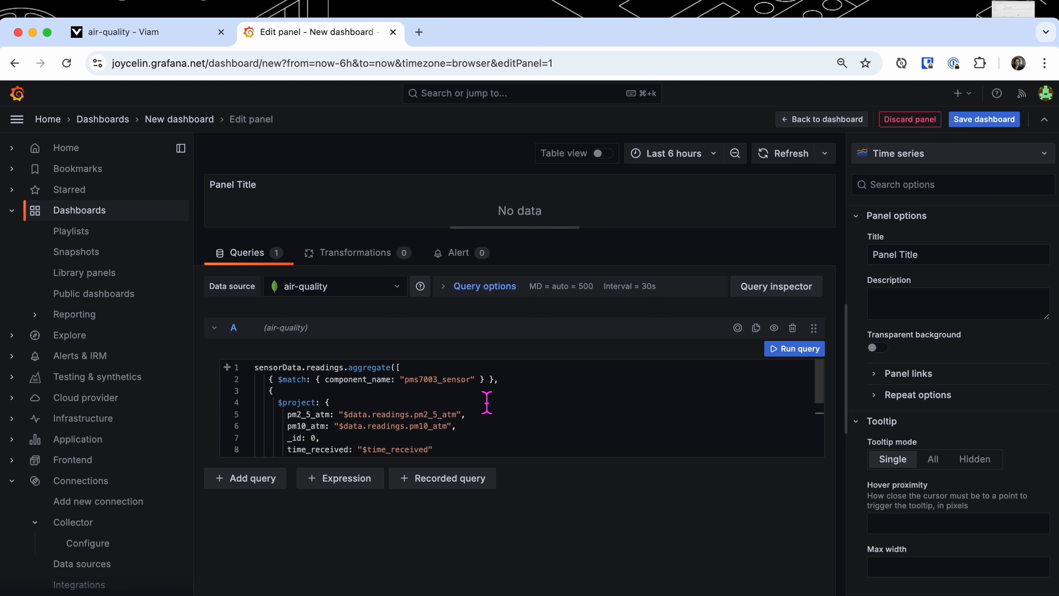
{"action": "scroll", "coordinate": [487, 403], "scroll_direction": "down", "scroll_amount": 2}
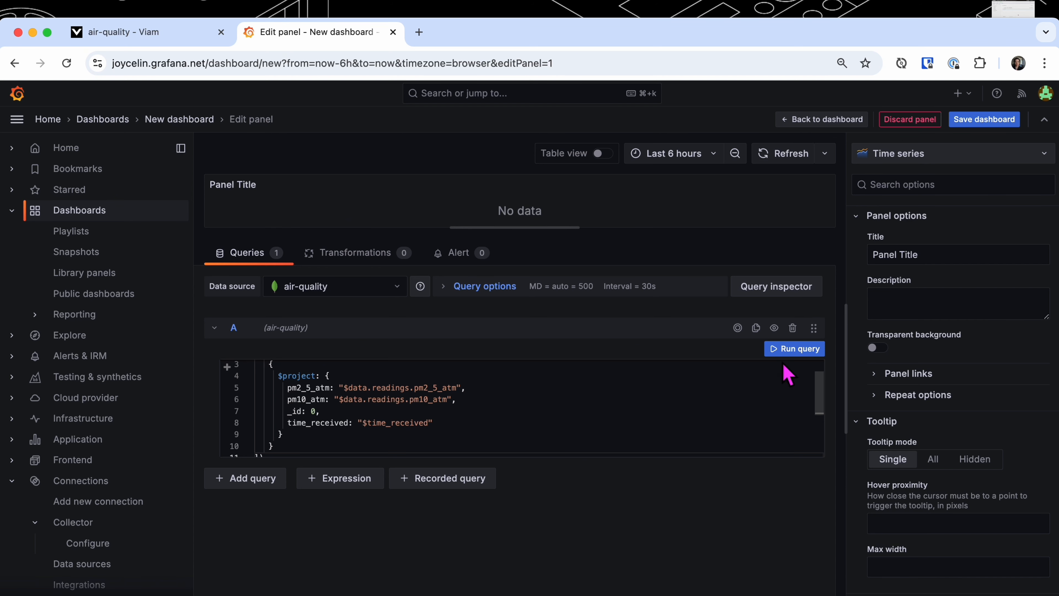
{"action": "left_click", "coordinate": [782, 350]}
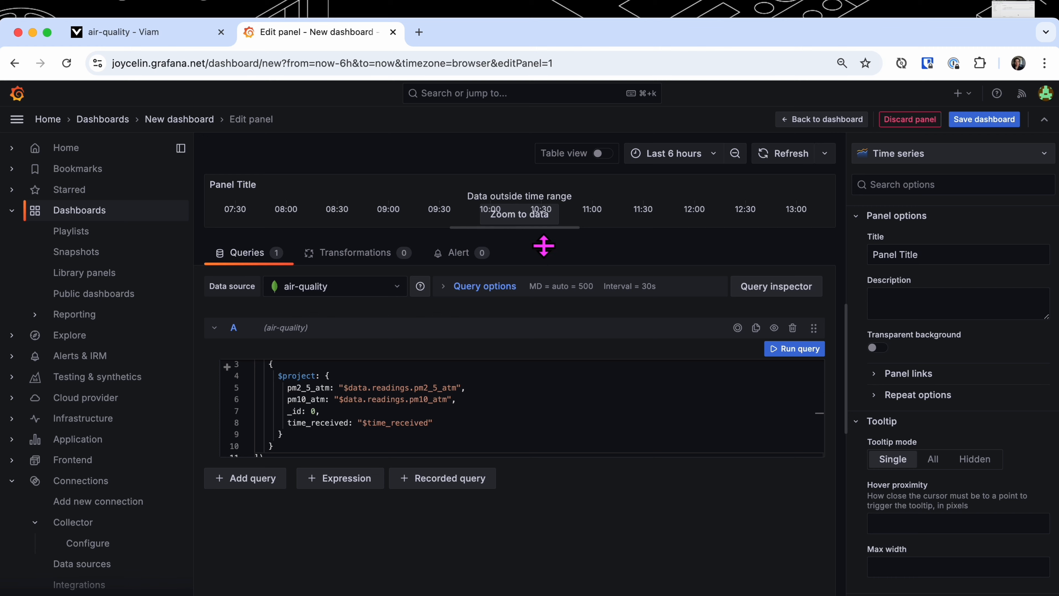
{"action": "left_click_drag", "start_coordinate": [543, 240], "coordinate": [548, 425]}
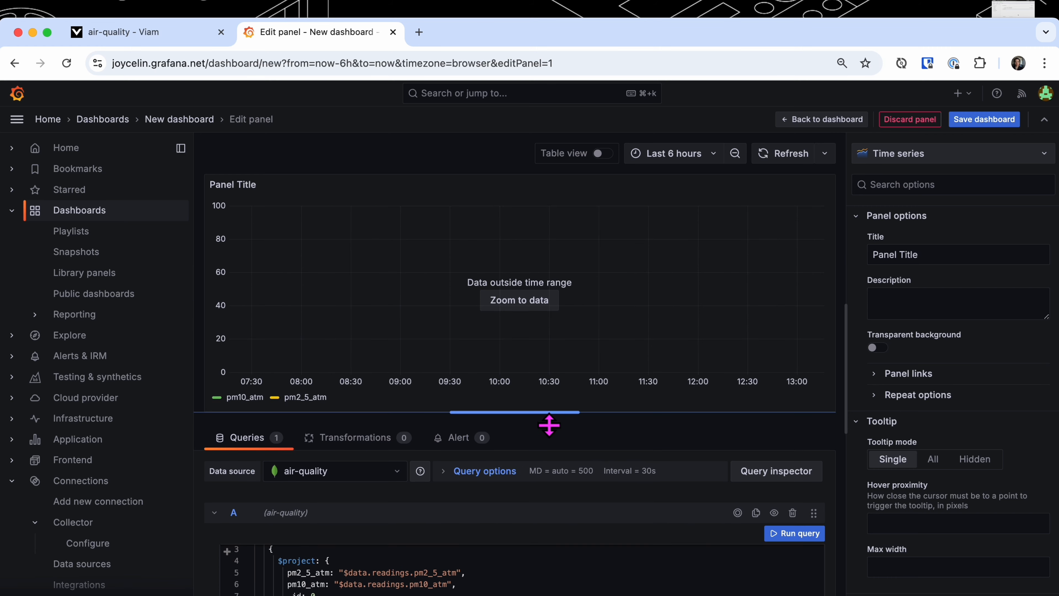
{"action": "left_click", "coordinate": [538, 301]}
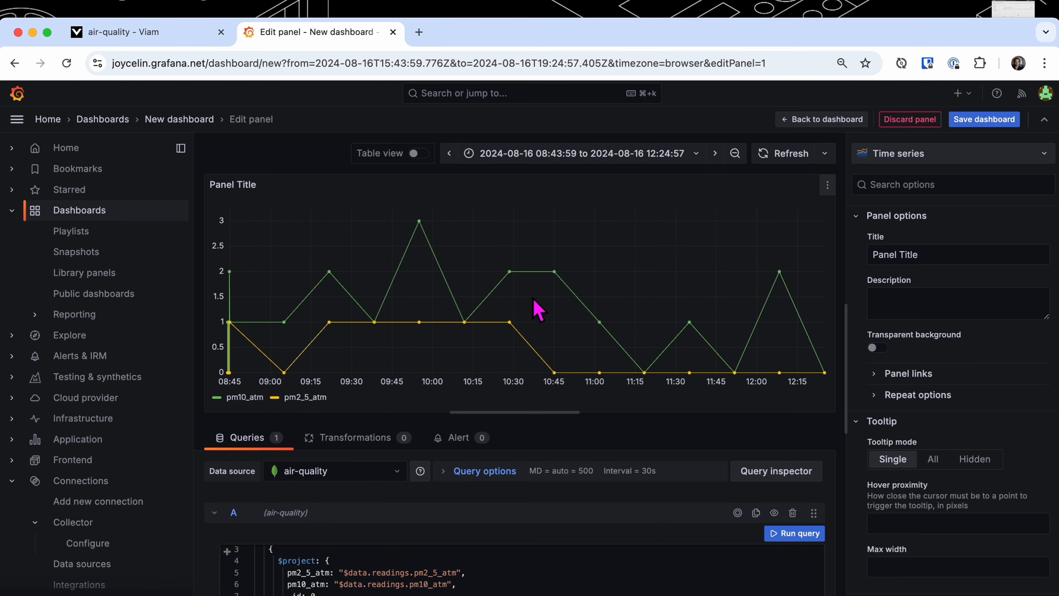
- Set the graph's line interpolation to Smooth for pm10_atm and pm2_5_atm
{"action": "scroll", "coordinate": [892, 355], "scroll_direction": "down", "scroll_amount": 8}
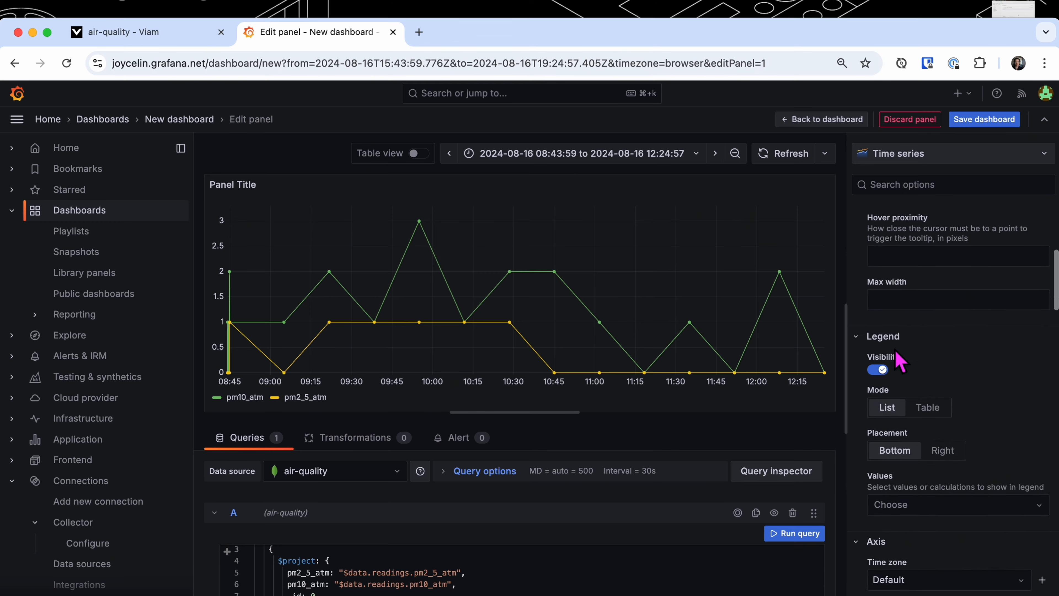
{"action": "scroll", "coordinate": [901, 361], "scroll_direction": "down", "scroll_amount": 10}
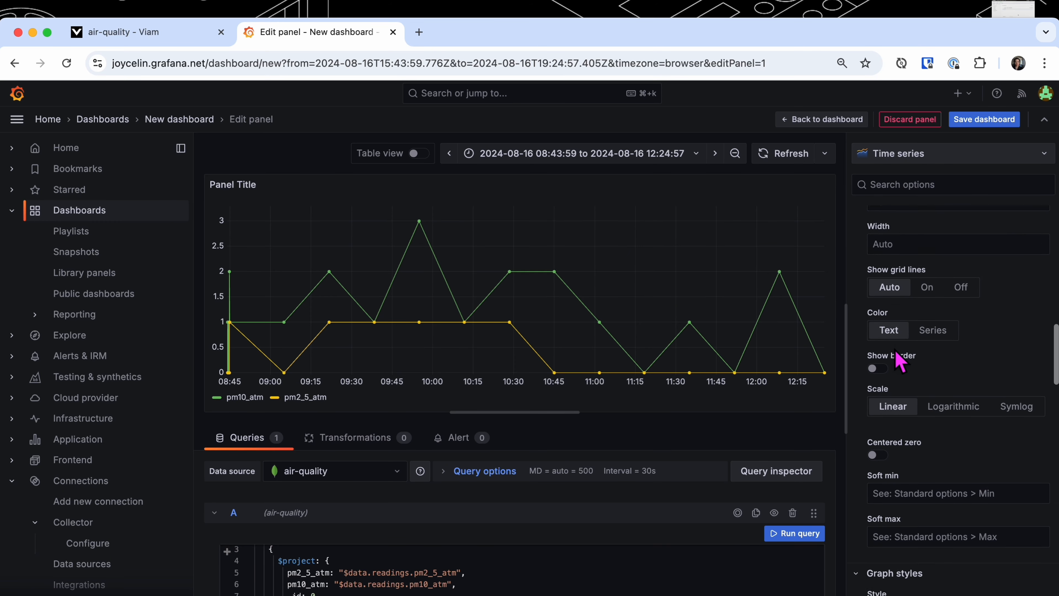
{"action": "scroll", "coordinate": [901, 362], "scroll_direction": "down", "scroll_amount": 5}
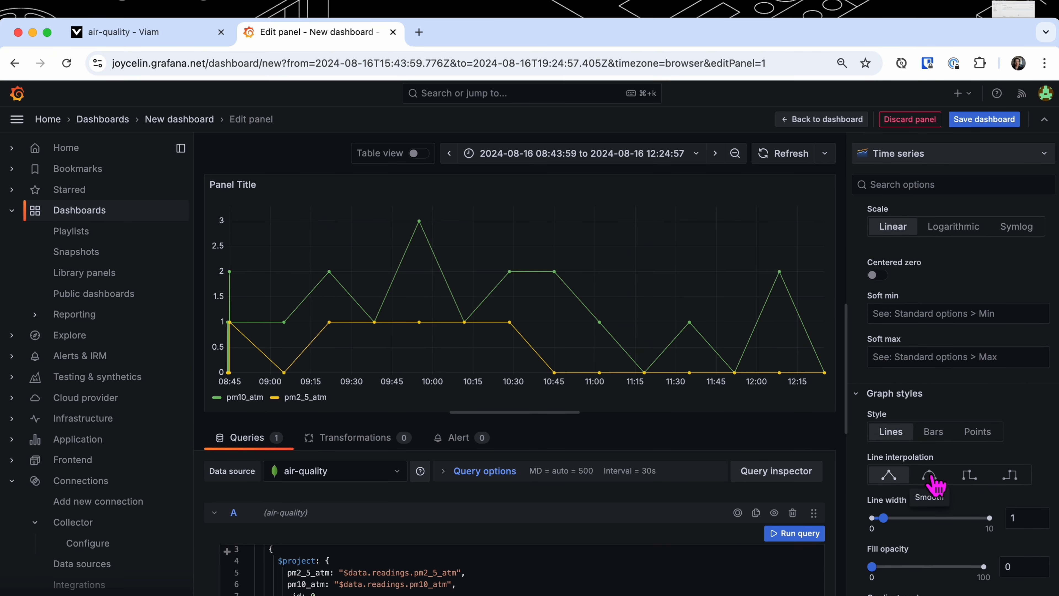
{"action": "left_click", "coordinate": [932, 480]}
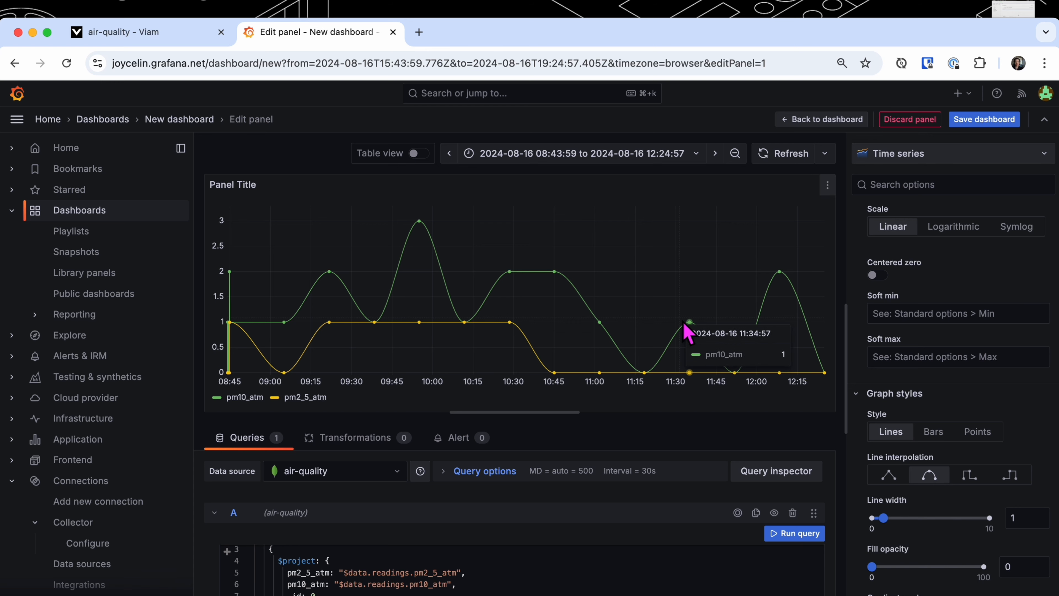